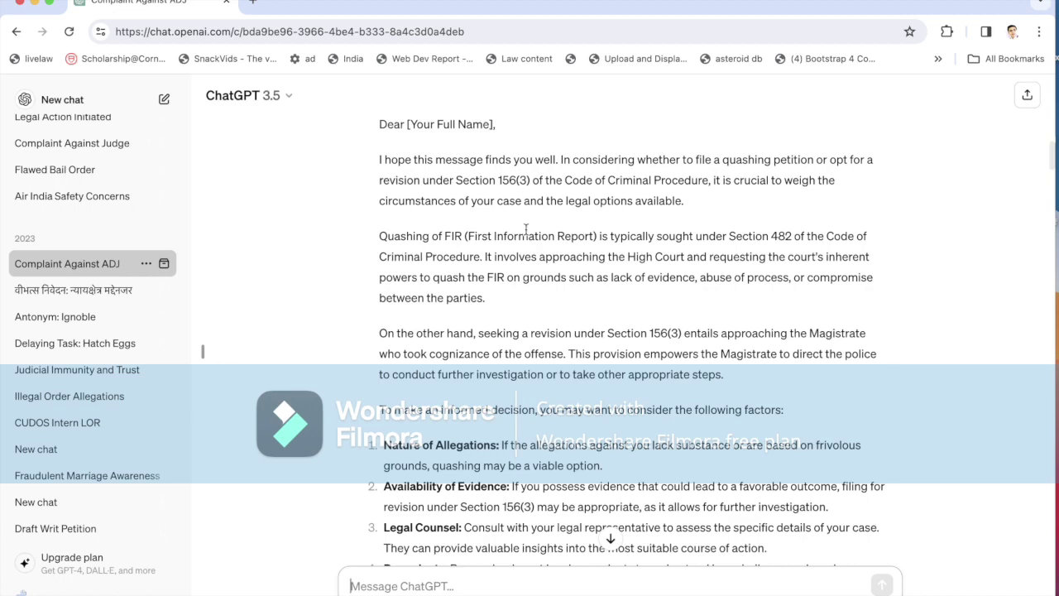
# Read the advice on quashing an FIR versus seeking revision under Section 156(3) in the Complaint Against ADJ chat.
pyautogui.scroll(4, 525, 232)
pyautogui.scroll(-10, 525, 234)
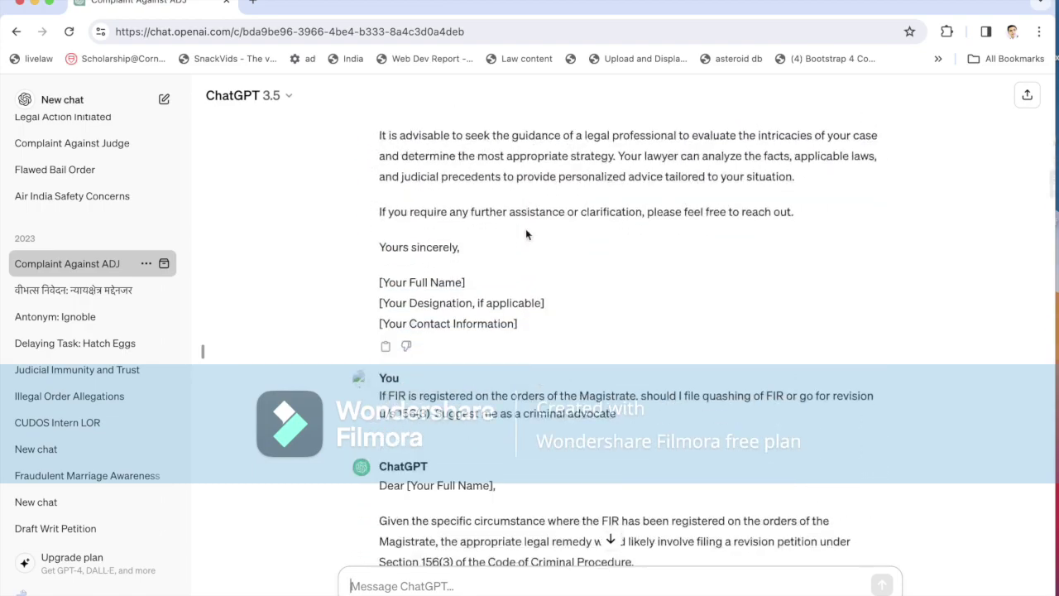
pyautogui.scroll(-2, 525, 228)
# Examine the opening paragraphs and misconduct placeholders of the drafted complaint against the Additional District Judge.
pyautogui.scroll(10, 526, 228)
pyautogui.scroll(2, 526, 228)
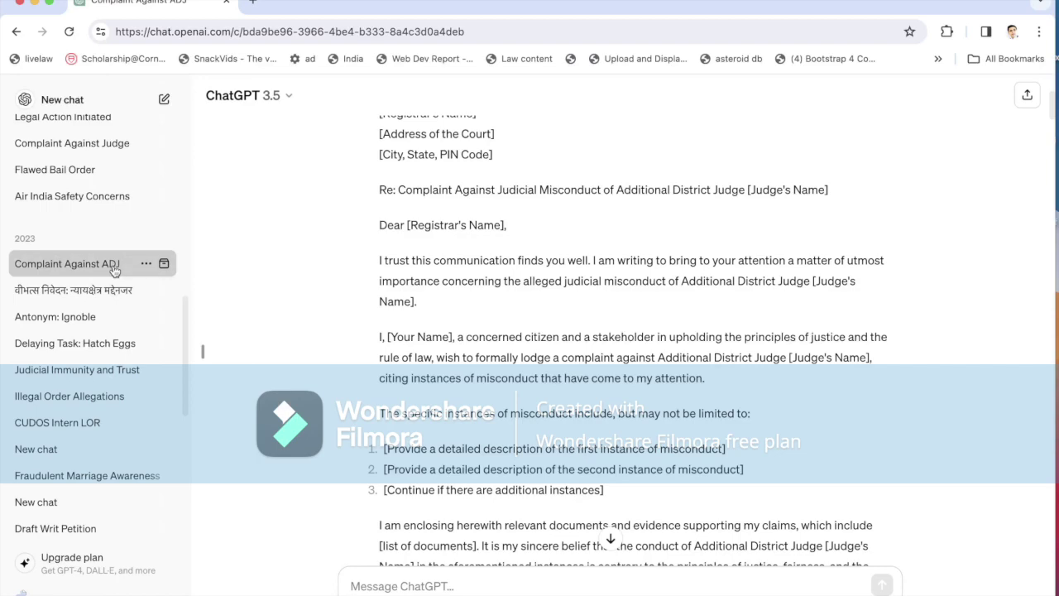
pyautogui.scroll(2, 504, 311)
pyautogui.scroll(-3, 503, 312)
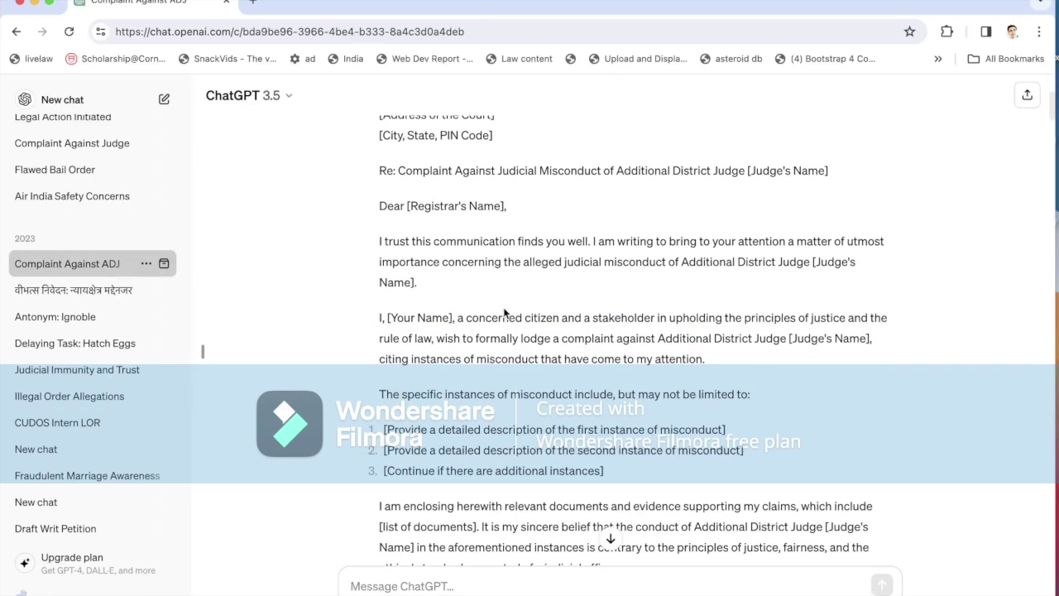
pyautogui.scroll(-1, 503, 312)
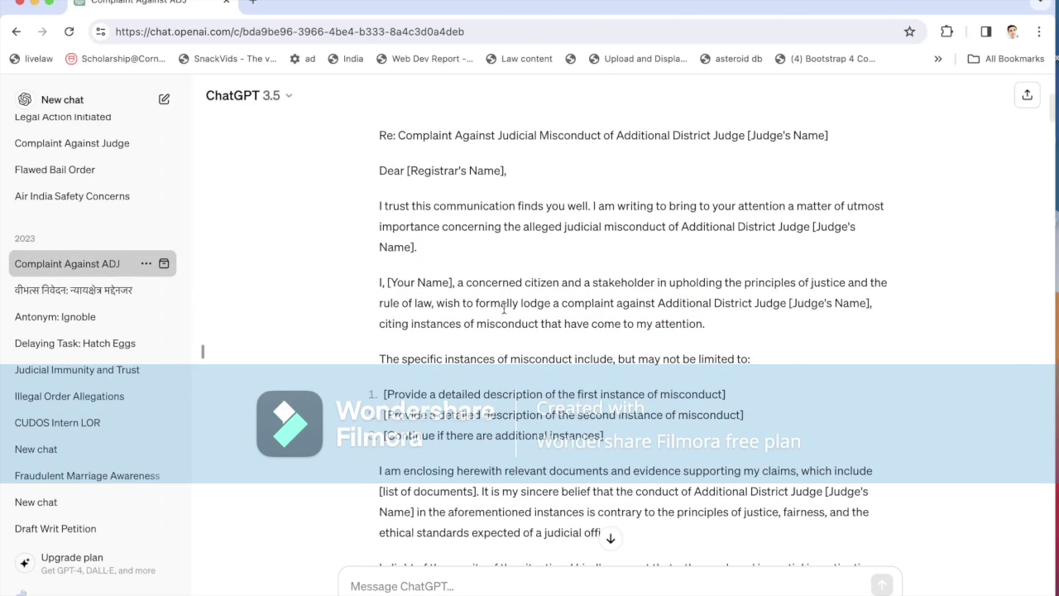
pyautogui.scroll(-1, 504, 309)
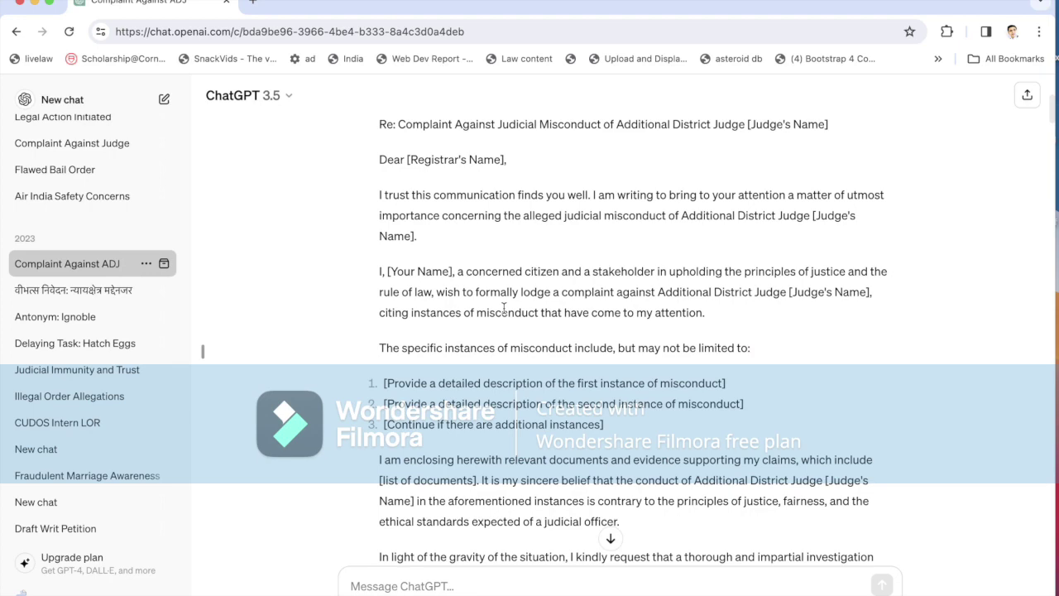
# Review the original drafting prompt and the complete judicial misconduct complaint from its subject line to the signature block.
pyautogui.scroll(10, 504, 308)
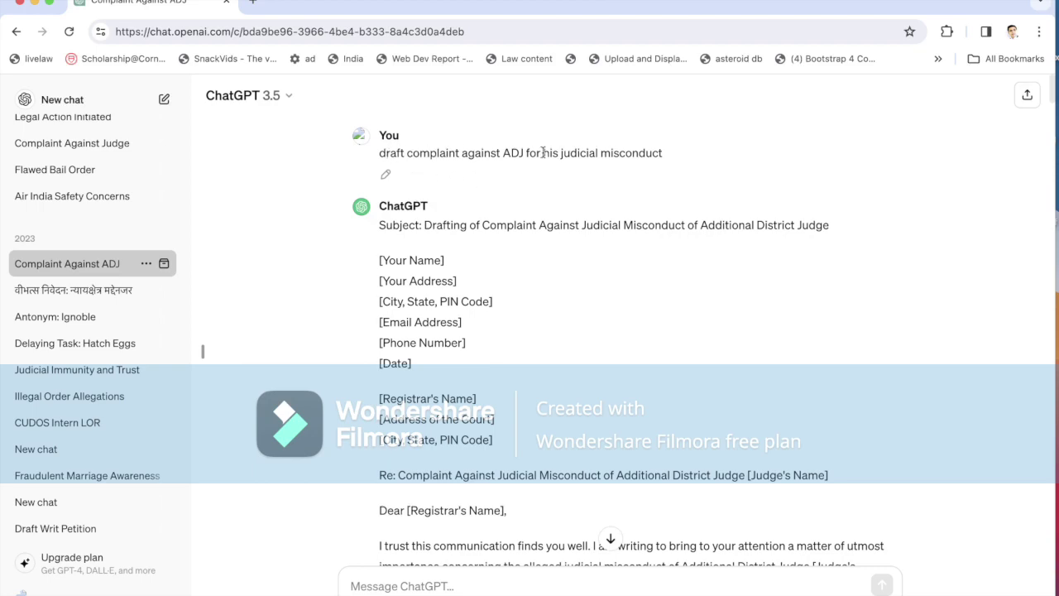
pyautogui.scroll(-5, 560, 354)
pyautogui.scroll(-4, 560, 361)
pyautogui.scroll(-1, 560, 354)
pyautogui.scroll(3, 560, 354)
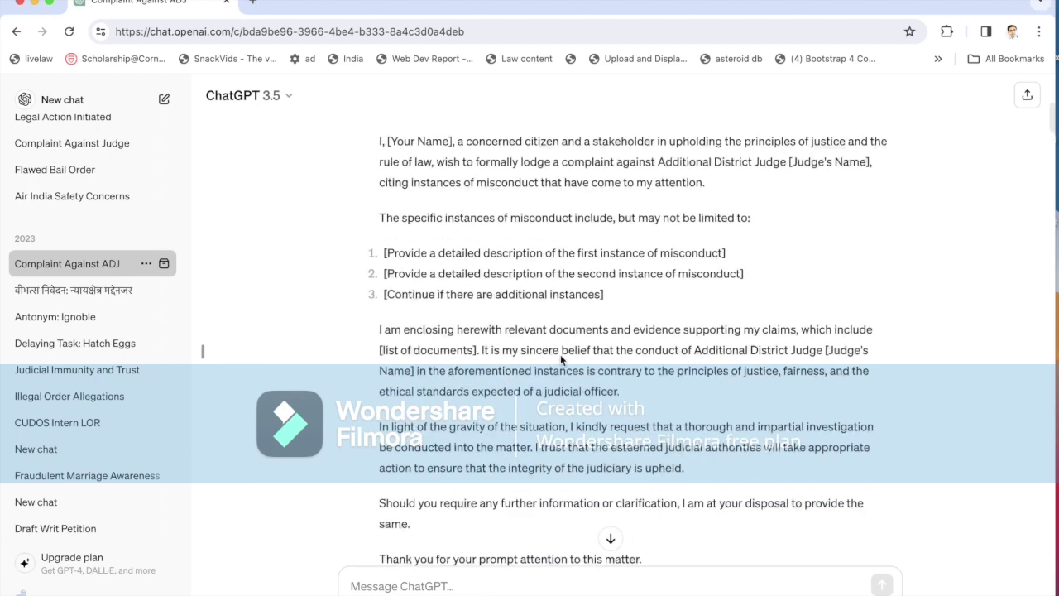
pyautogui.scroll(-1, 560, 354)
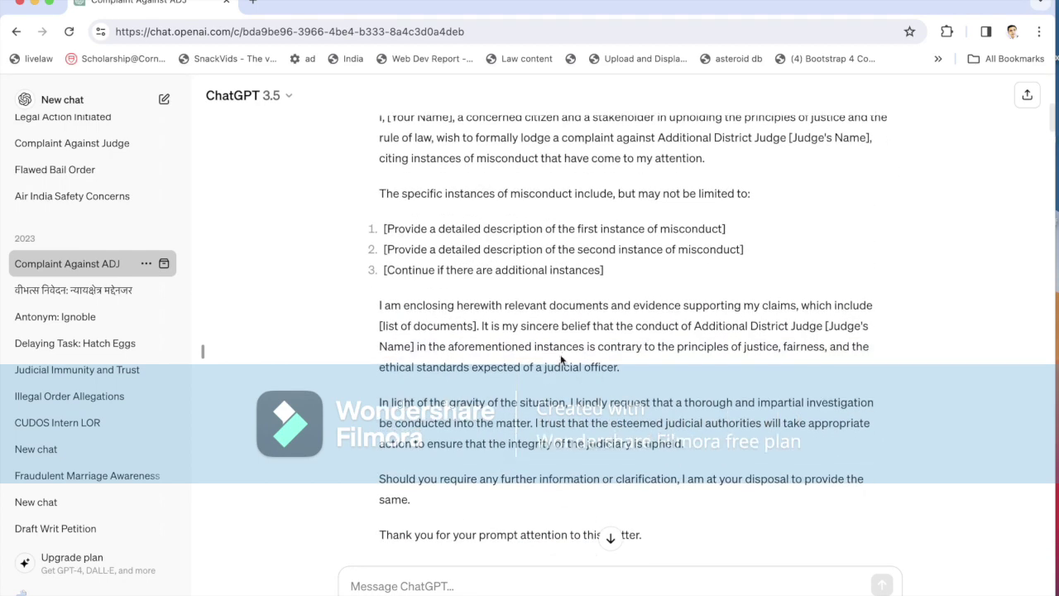
pyautogui.scroll(-5, 560, 360)
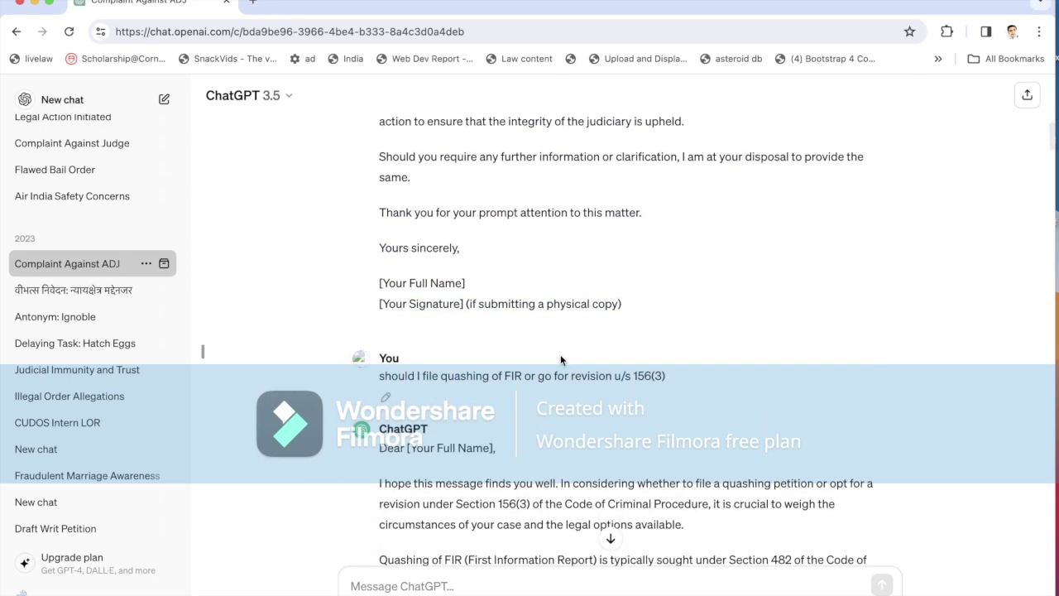
pyautogui.scroll(8, 560, 360)
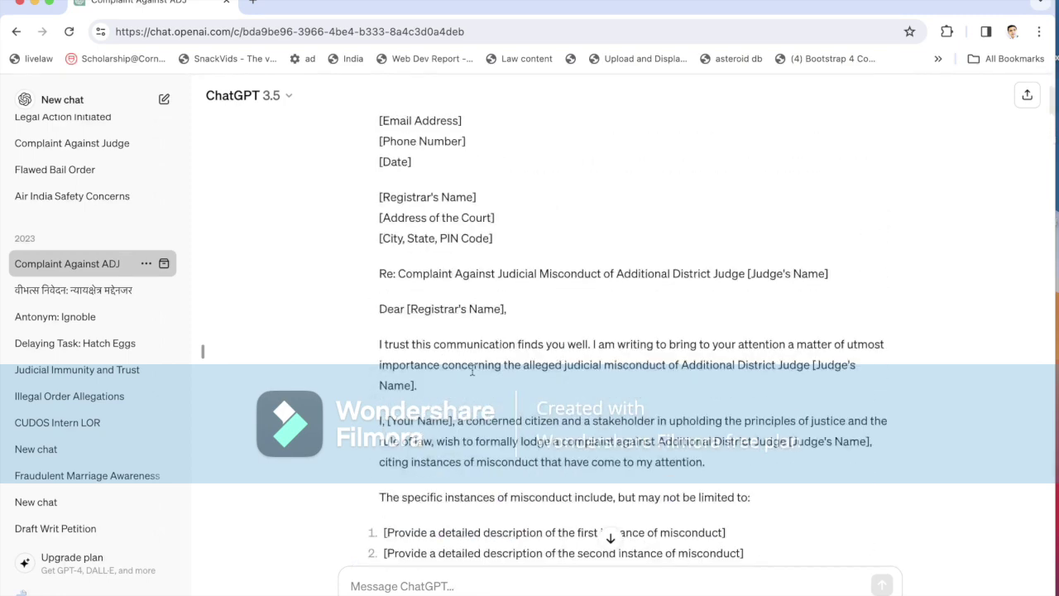
# Open the Air India Refund Complaint chat and examine its initial prompt and the drafted facts of the case.
pyautogui.scroll(10, 91, 304)
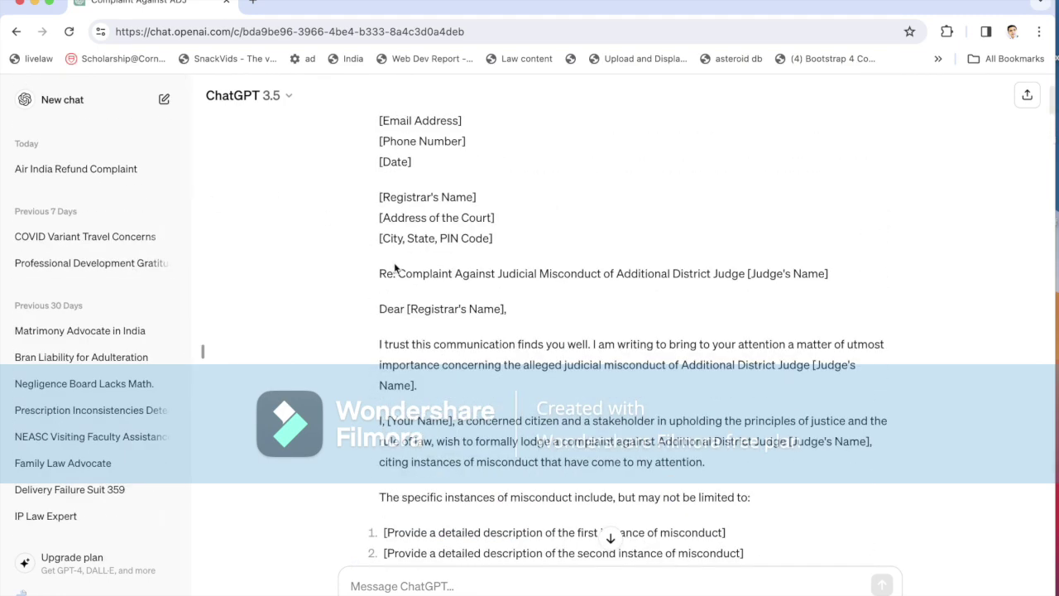
pyautogui.click(132, 168)
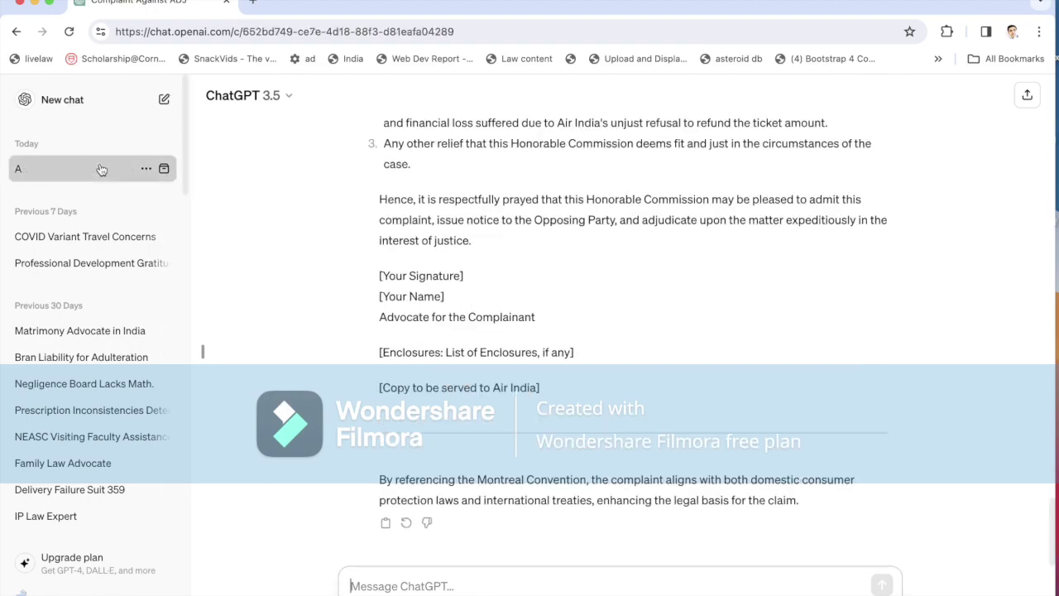
pyautogui.scroll(20, 607, 273)
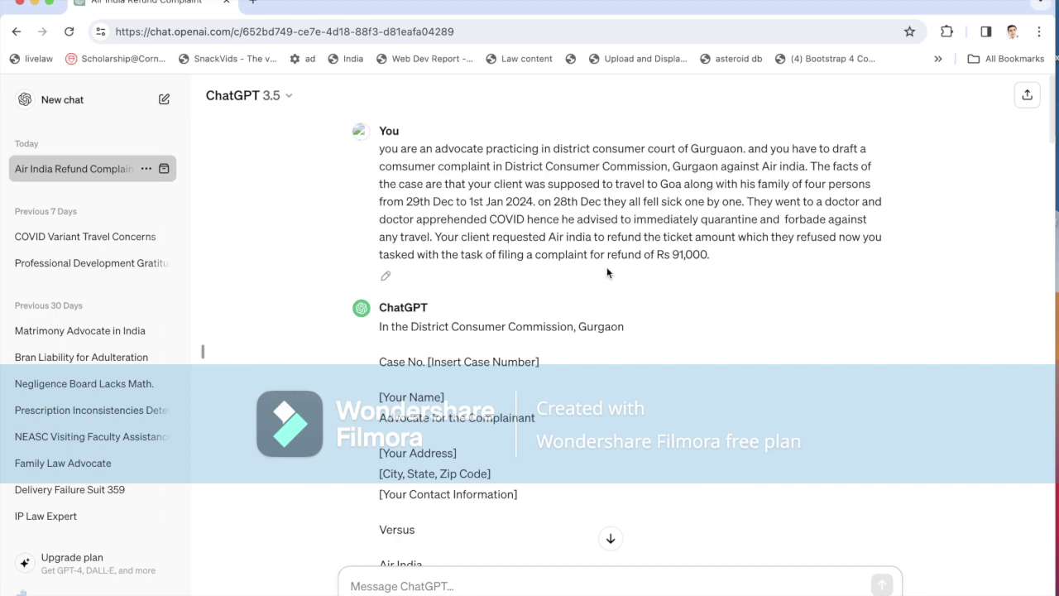
pyautogui.scroll(-5, 606, 273)
pyautogui.scroll(-6, 606, 272)
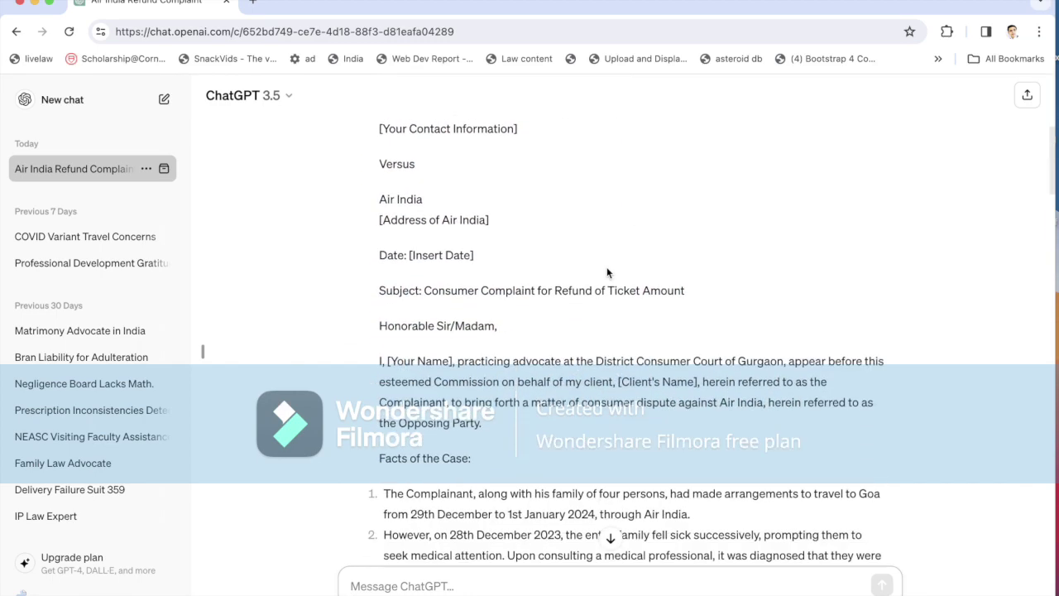
pyautogui.scroll(-1, 607, 268)
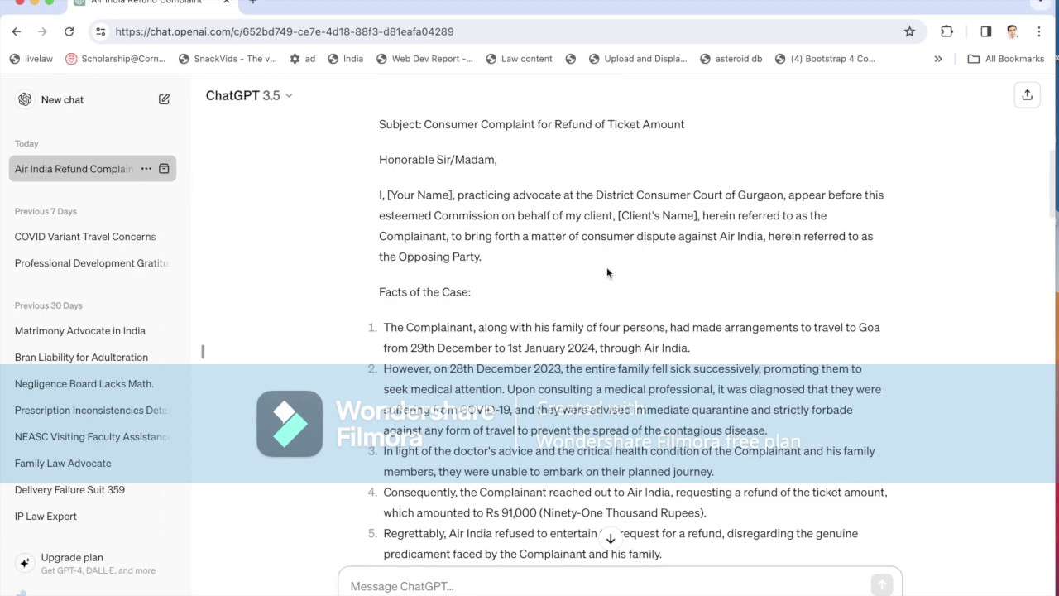
pyautogui.scroll(-1, 607, 272)
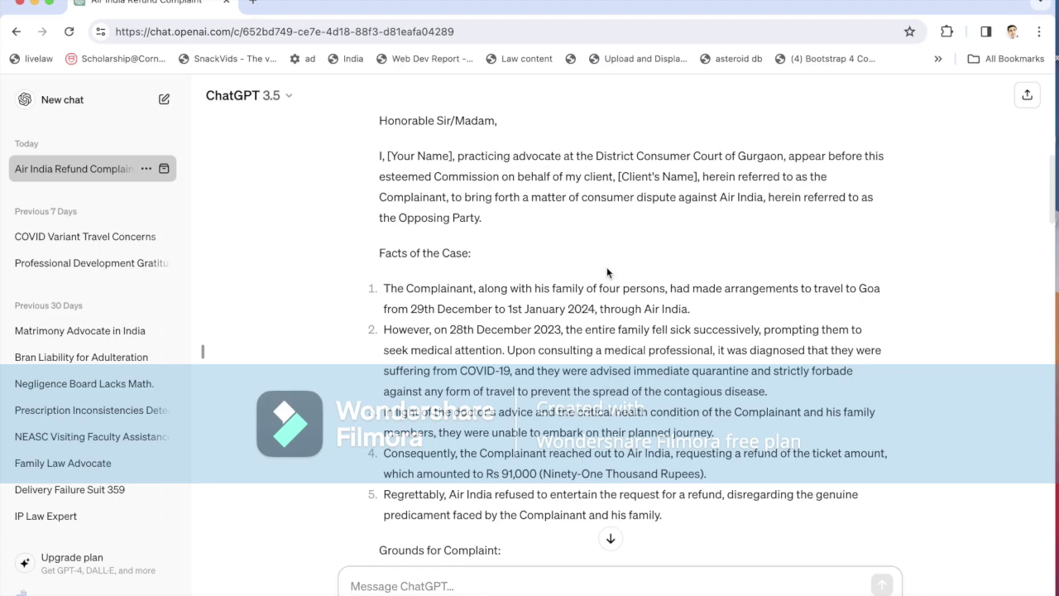
pyautogui.scroll(-3, 606, 266)
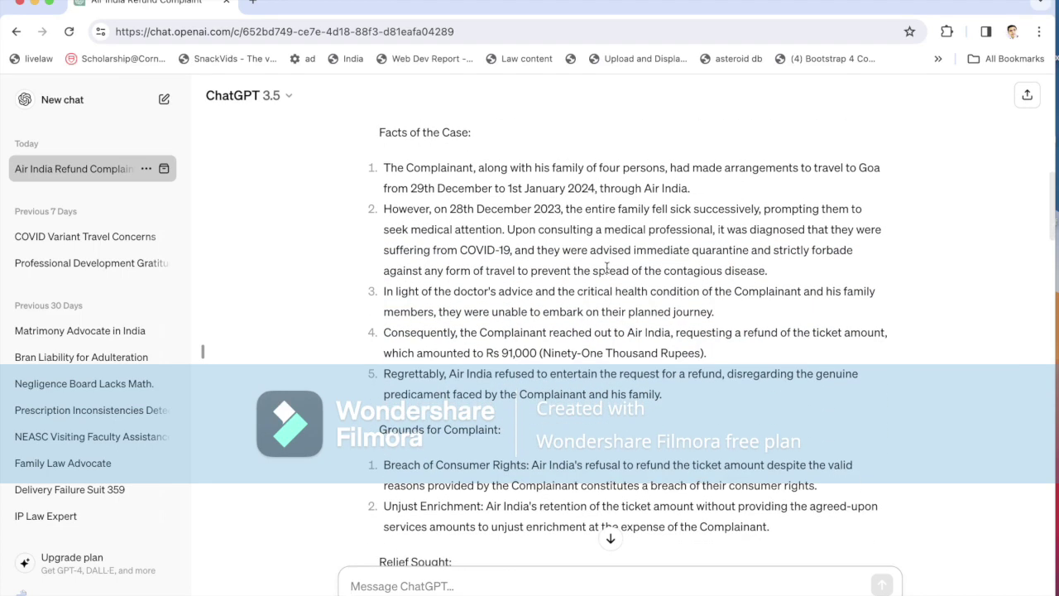
pyautogui.scroll(-1, 606, 267)
pyautogui.scroll(5, 607, 267)
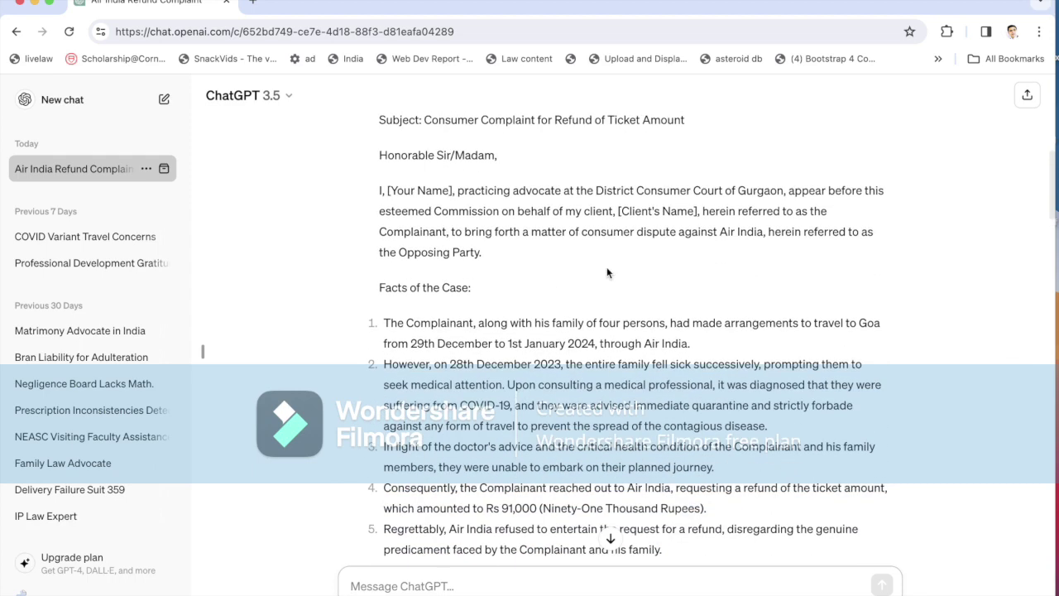
pyautogui.scroll(-3, 606, 266)
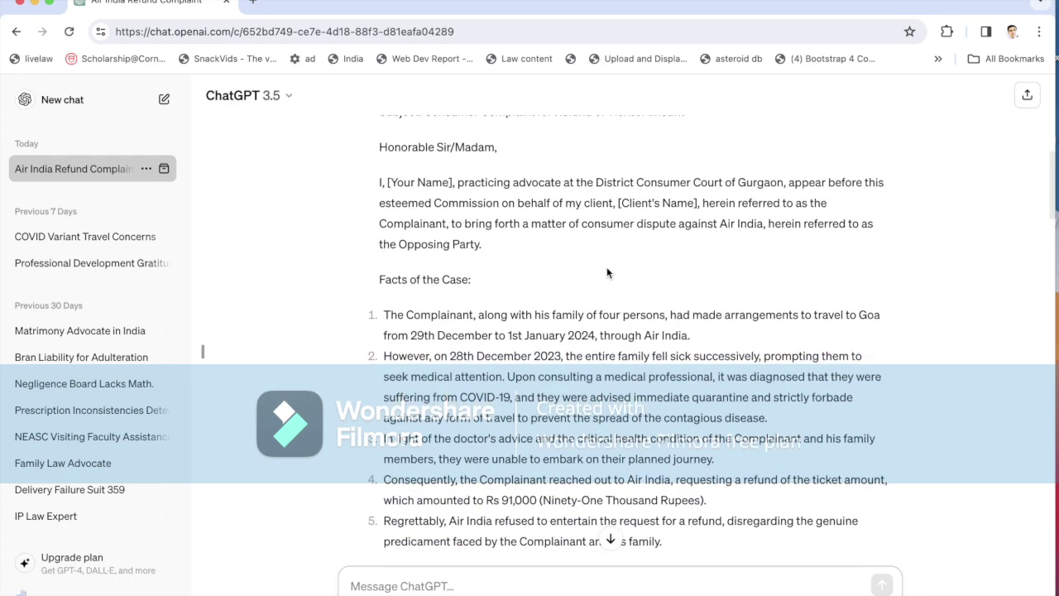
# Review the first Air India draft's grounds and relief sought, plus the follow-up prompt about including international treaties.
pyautogui.scroll(-9, 606, 266)
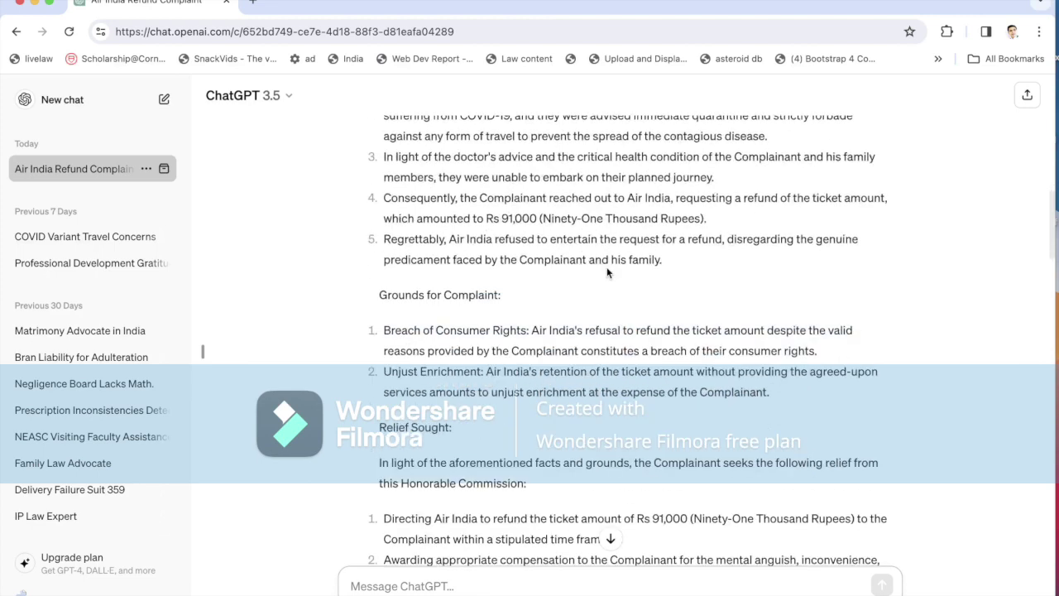
pyautogui.scroll(-4, 606, 271)
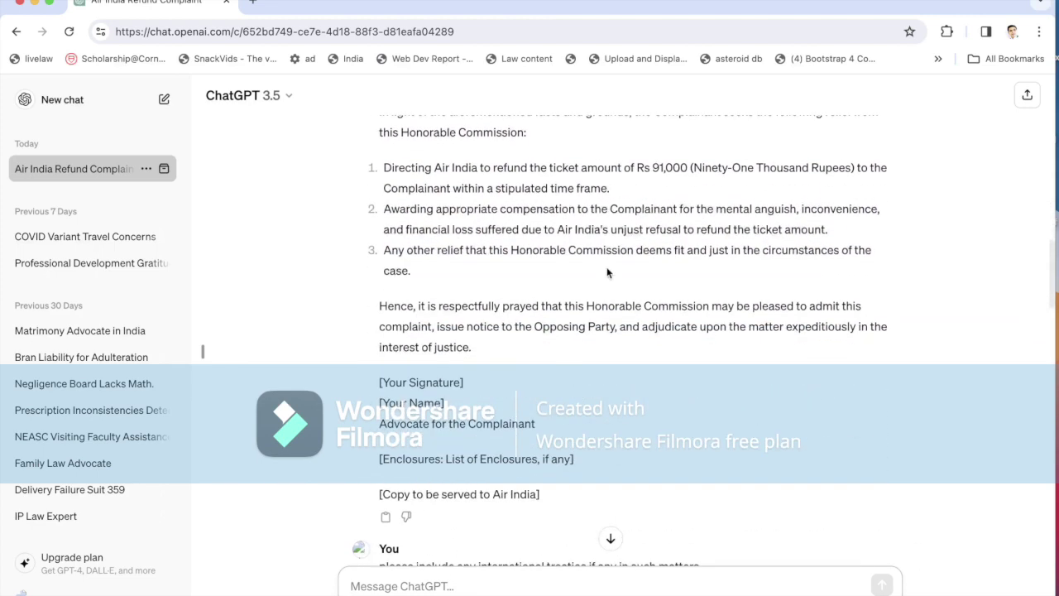
pyautogui.scroll(-2, 607, 273)
pyautogui.scroll(-6, 606, 271)
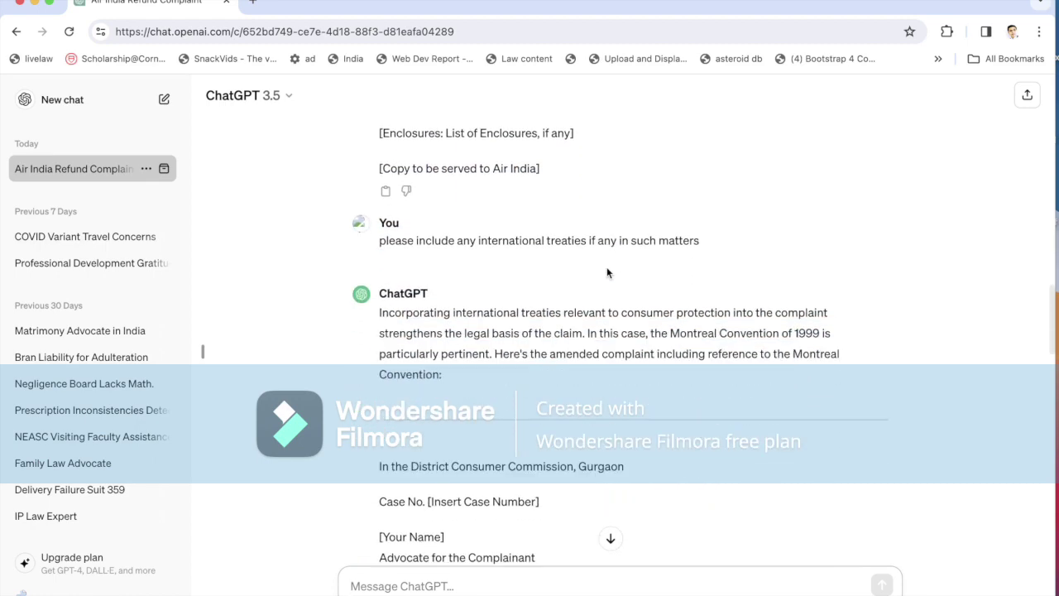
# Find the Violation of the Montreal Convention ground in the amended complaint and highlight the whole paragraph.
pyautogui.scroll(-1, 606, 272)
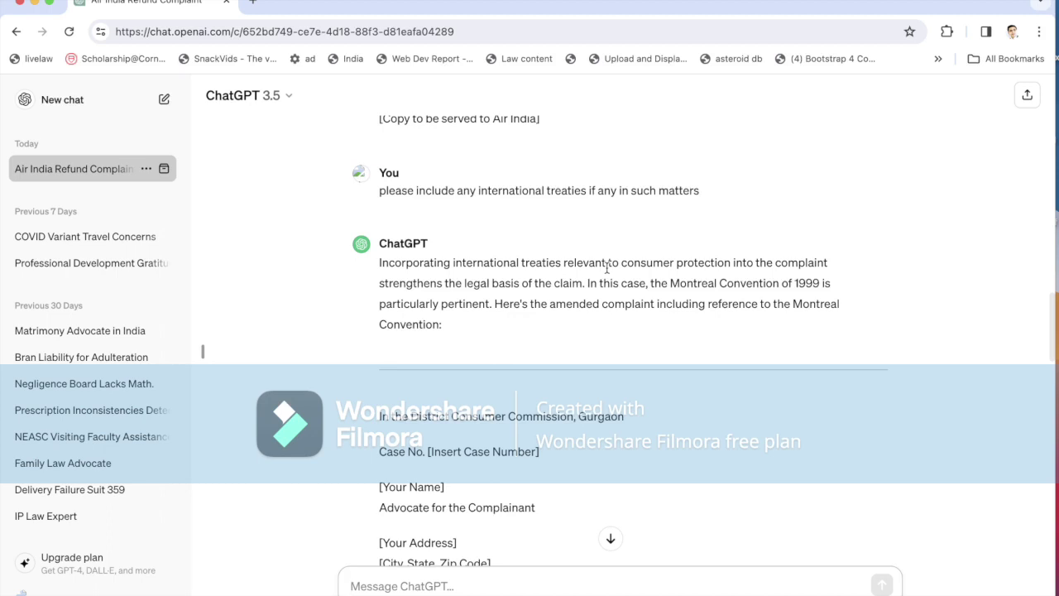
pyautogui.scroll(-10, 607, 266)
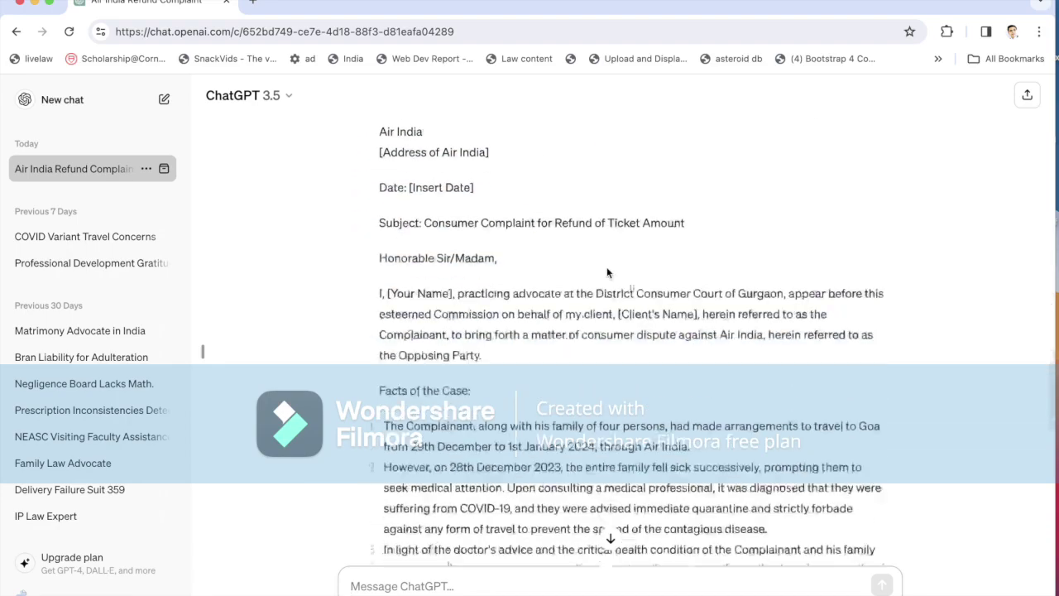
pyautogui.scroll(-5, 606, 268)
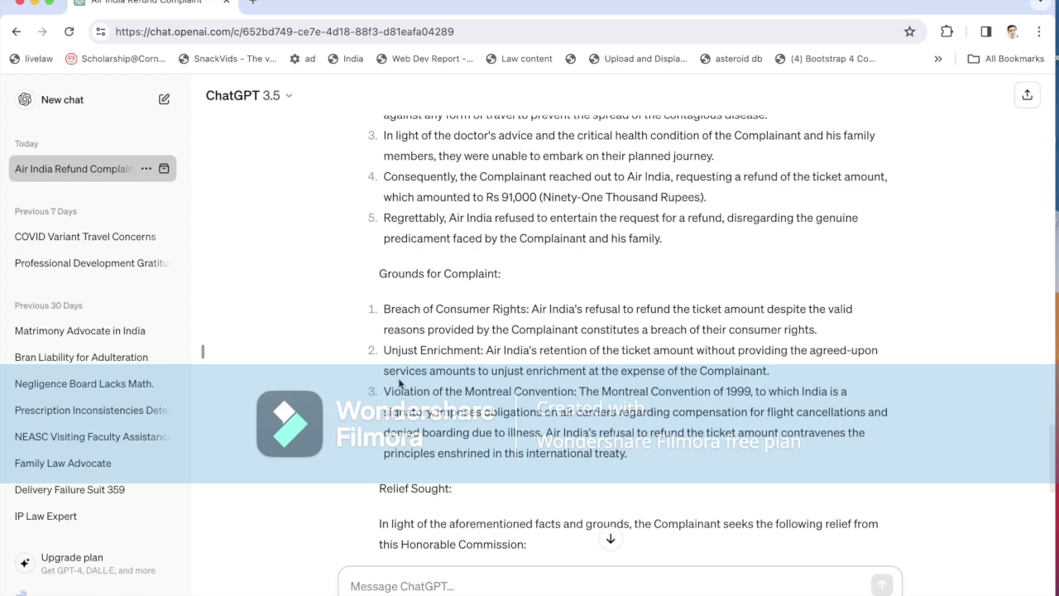
pyautogui.moveTo(384, 391); pyautogui.dragTo(661, 449)
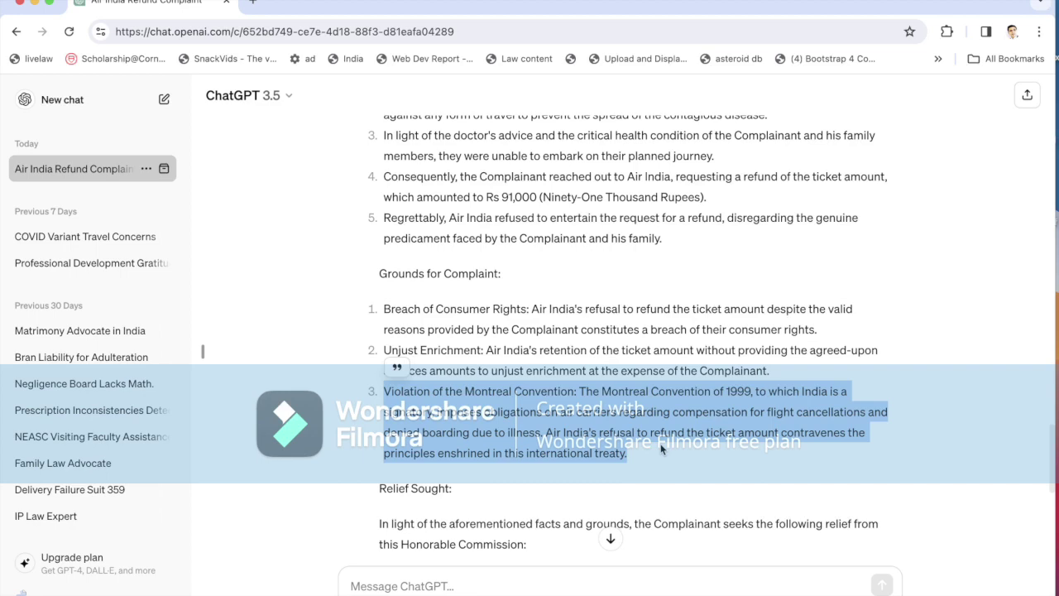
# Read the relief sought, prayer and closing section of the amended Air India complaint.
pyautogui.scroll(-6, 662, 449)
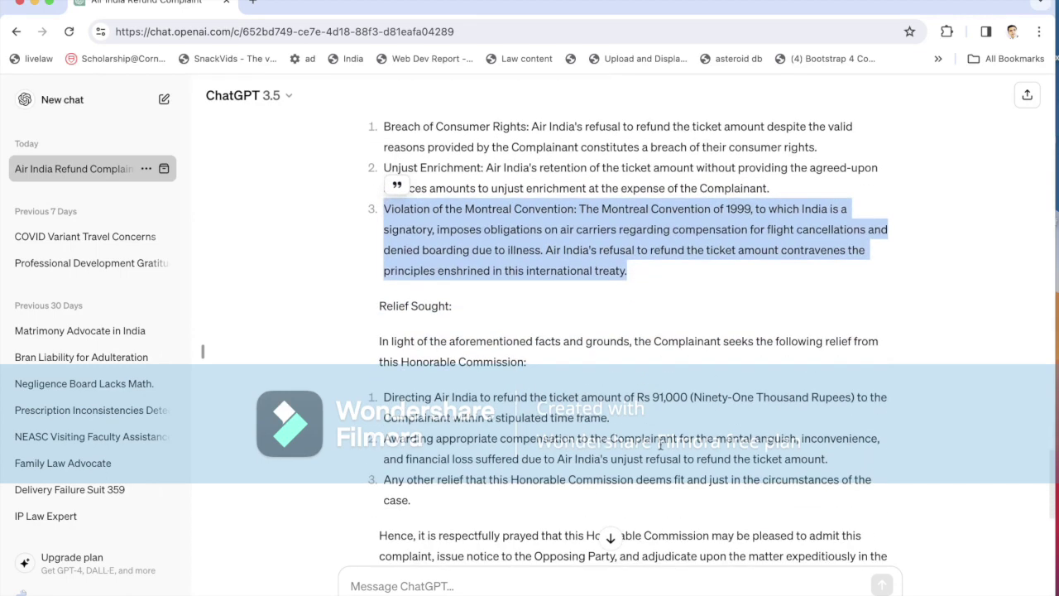
pyautogui.scroll(-1, 661, 450)
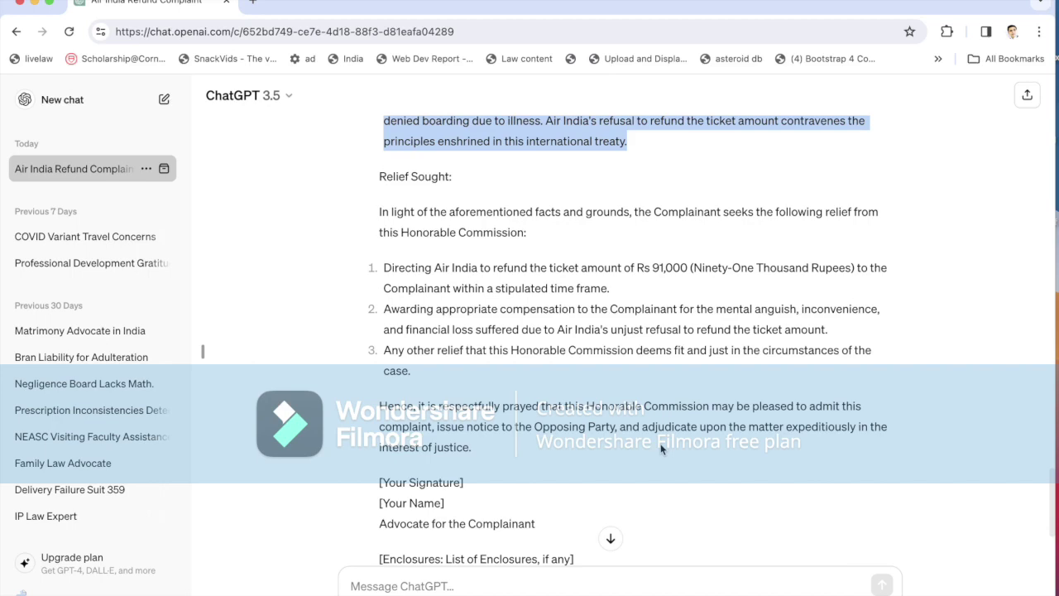
pyautogui.scroll(-2, 571, 408)
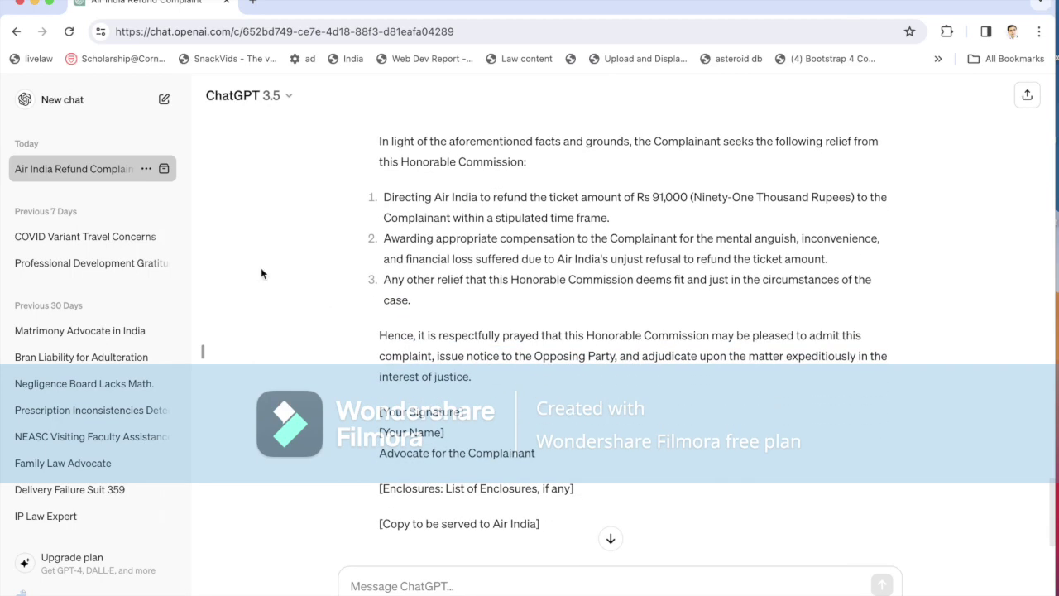
# Open the Matrimony Advocate in India chat and read the exchange about travel abroad with unpaid arrears under the DV Act.
pyautogui.click(79, 330)
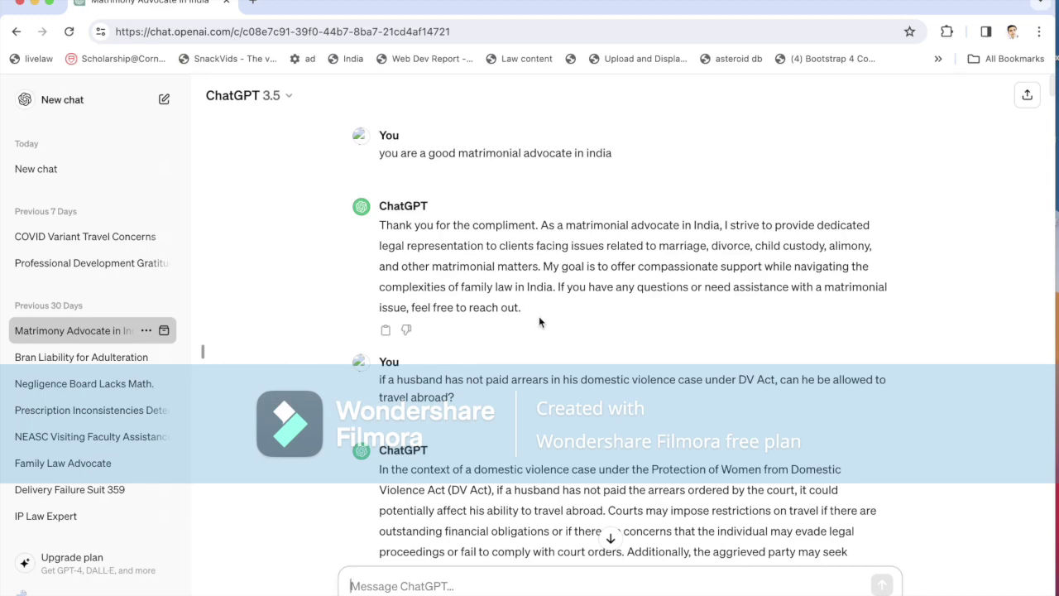
pyautogui.scroll(-2, 539, 318)
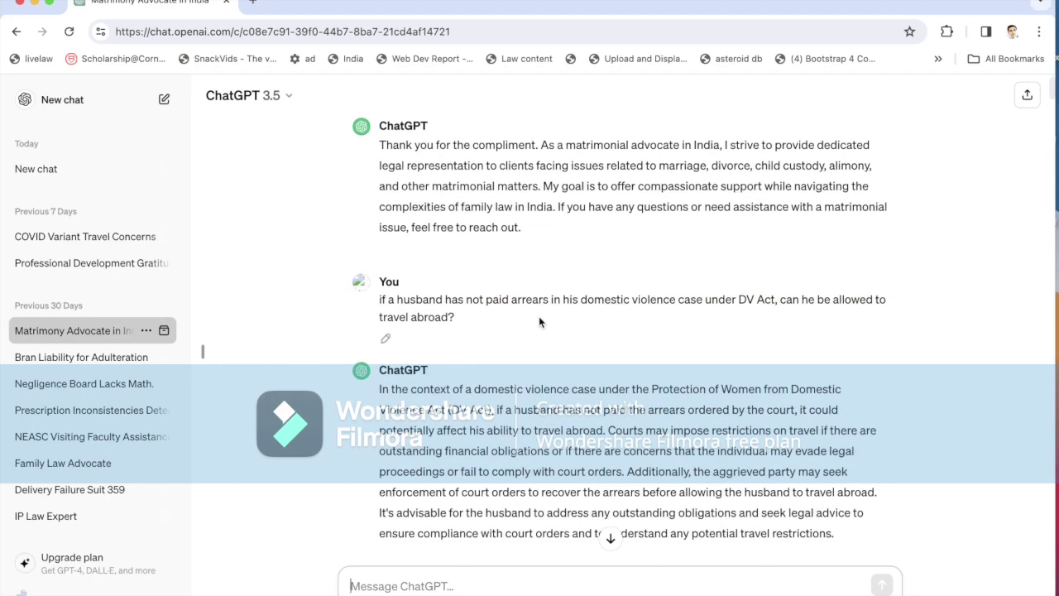
pyautogui.scroll(-1, 538, 321)
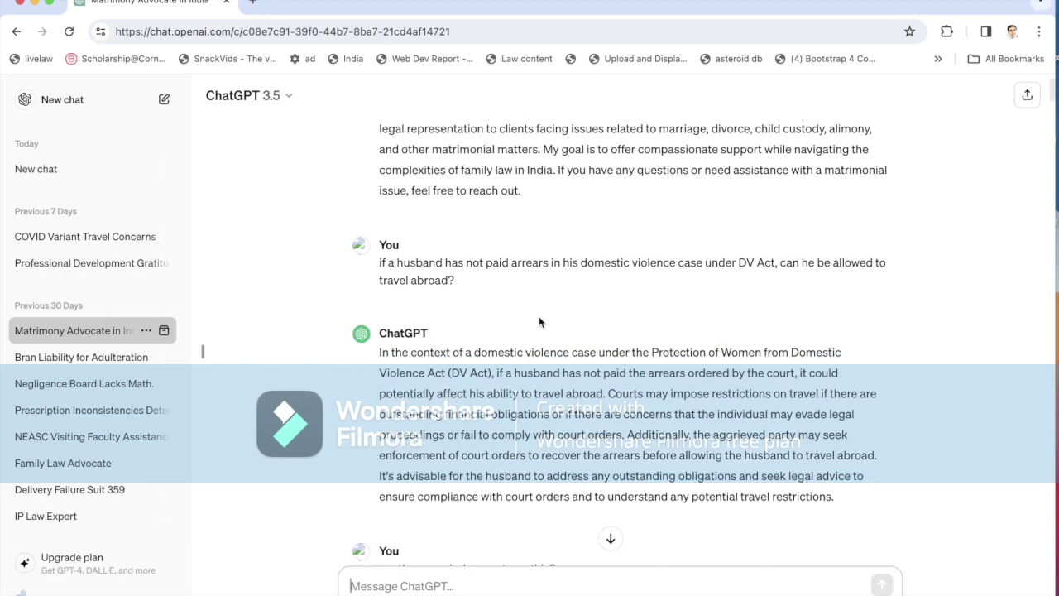
pyautogui.scroll(-2, 538, 321)
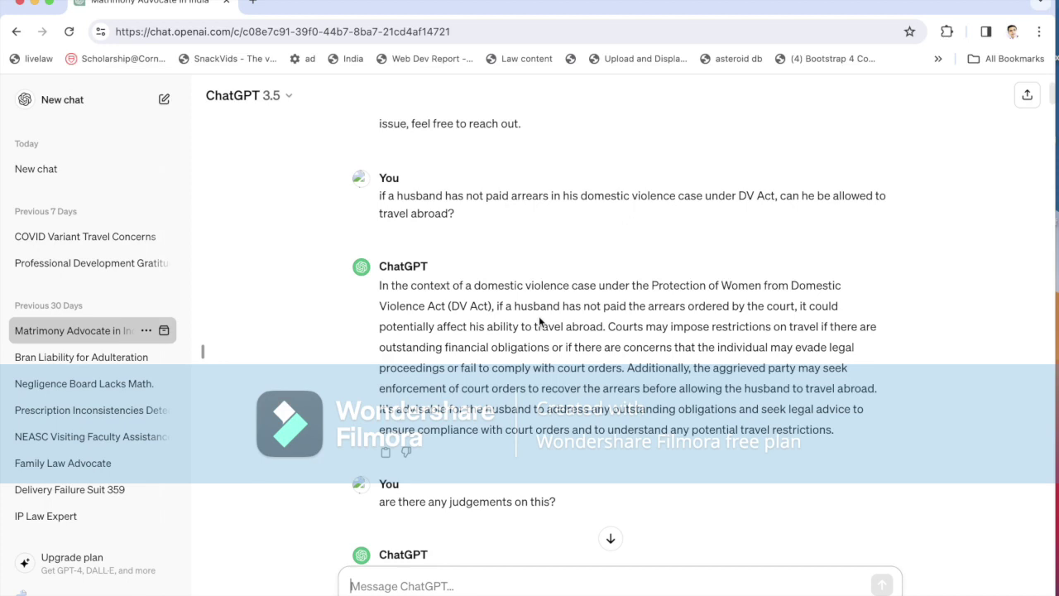
pyautogui.scroll(-1, 539, 321)
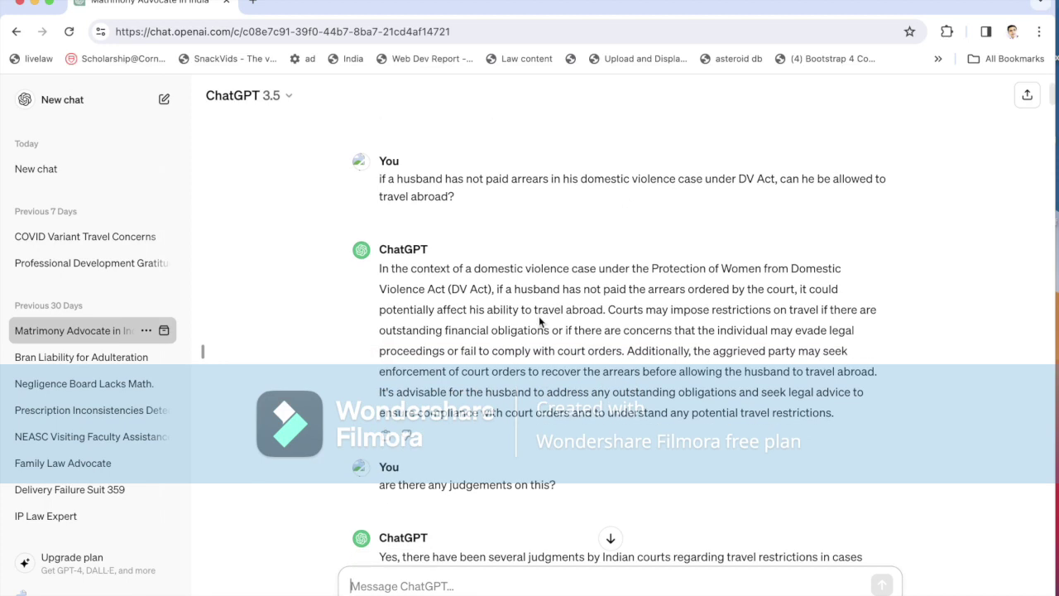
pyautogui.scroll(-1, 539, 316)
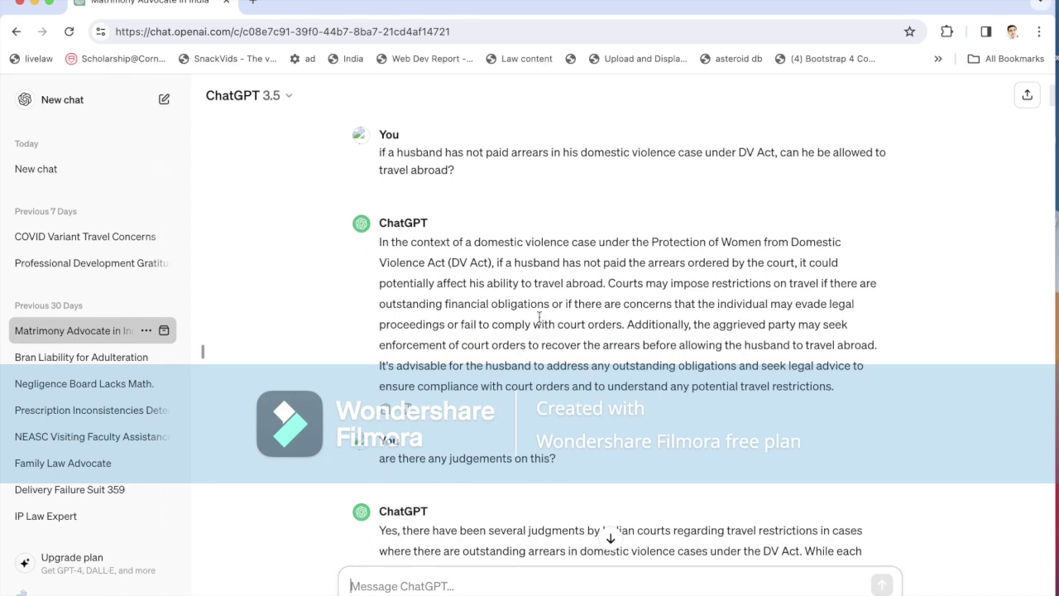
# Read the exchange asking for judgments on travel restrictions when maintenance arrears under the DV Act are unpaid.
pyautogui.scroll(-1, 538, 317)
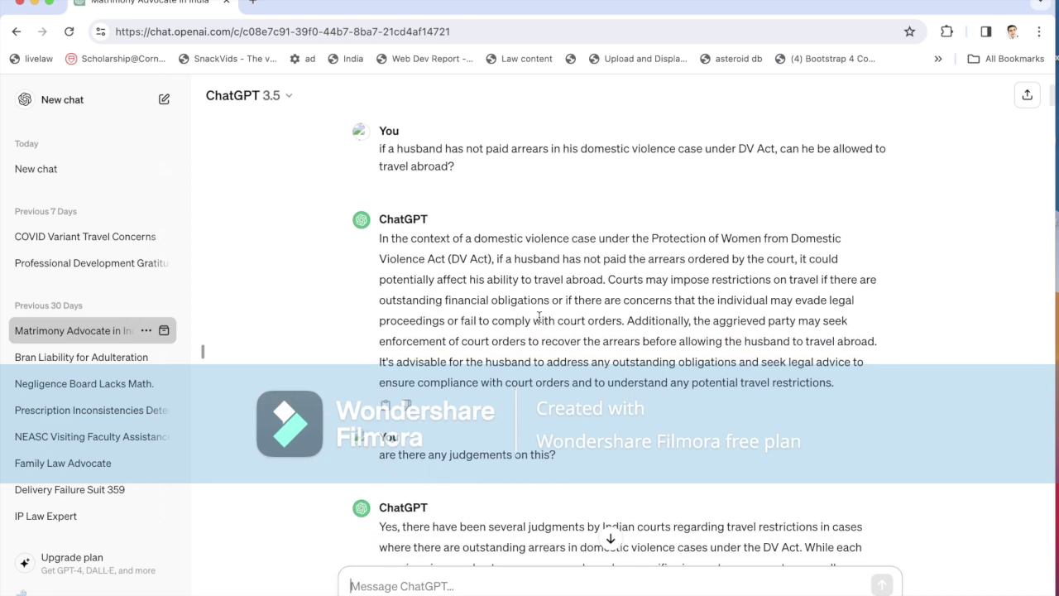
pyautogui.scroll(-2, 538, 317)
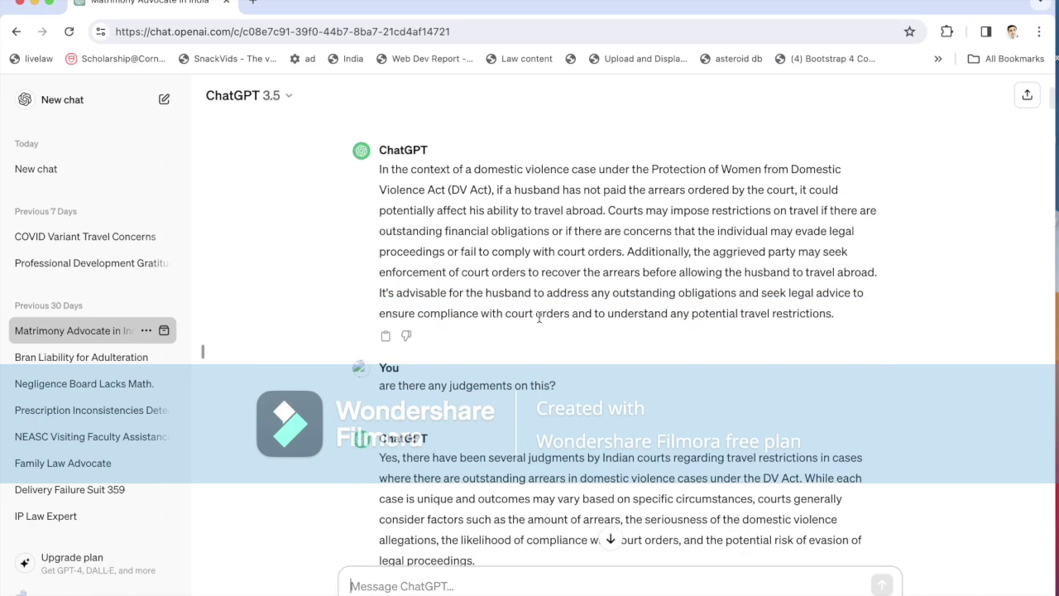
pyautogui.scroll(-7, 539, 317)
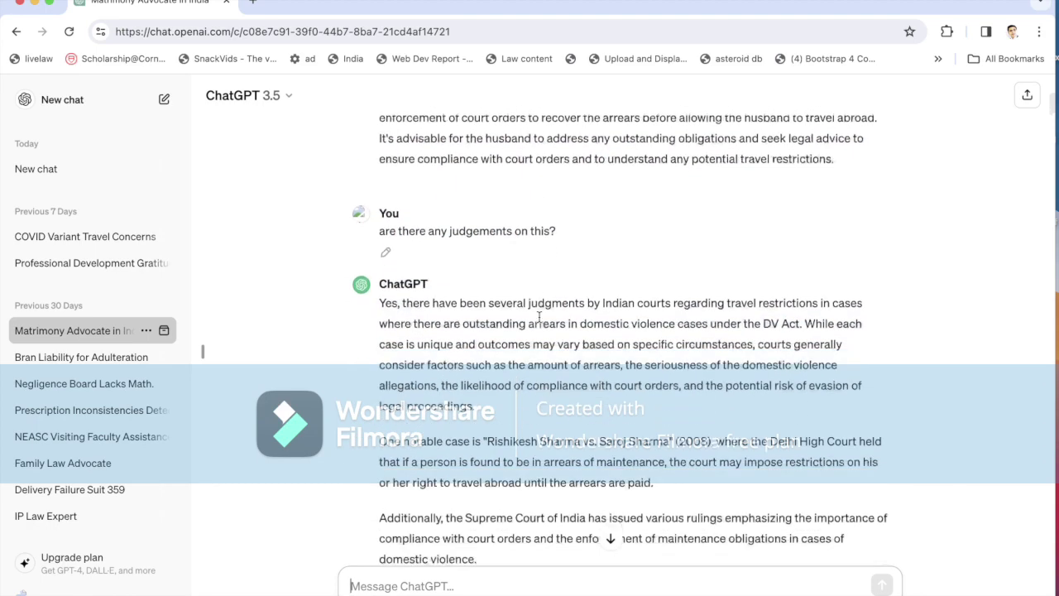
pyautogui.scroll(-5, 538, 322)
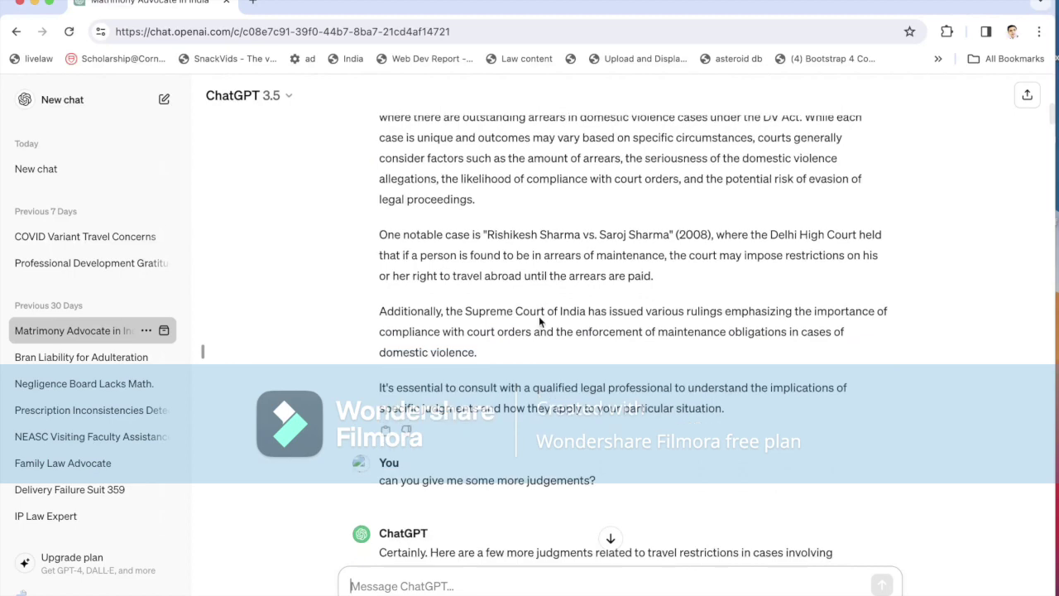
pyautogui.scroll(1, 538, 320)
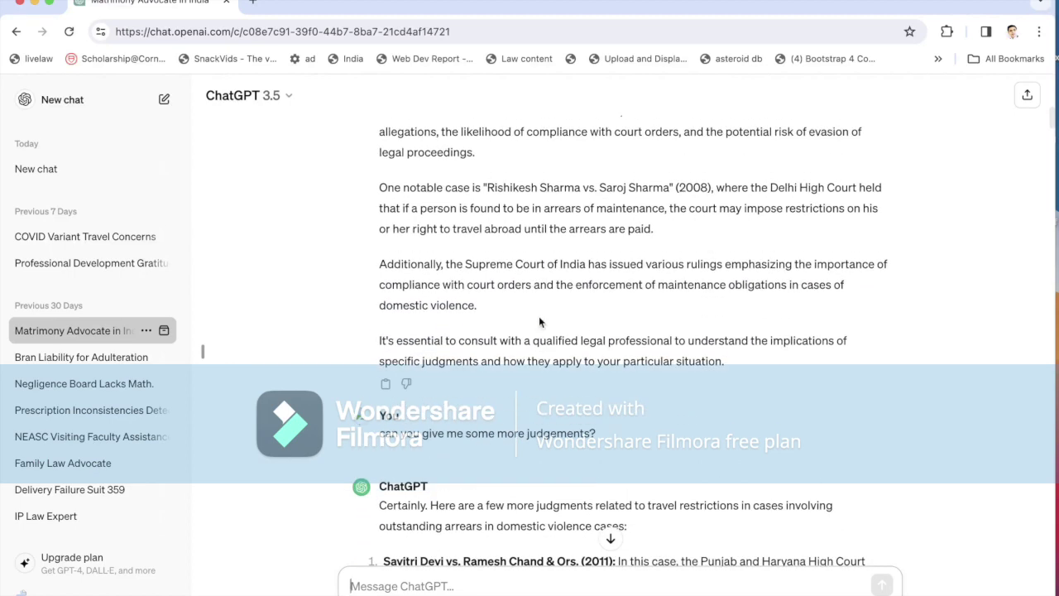
# Read the reply to the request for more judgments and go over its list of cited High Court cases.
pyautogui.scroll(-5, 538, 321)
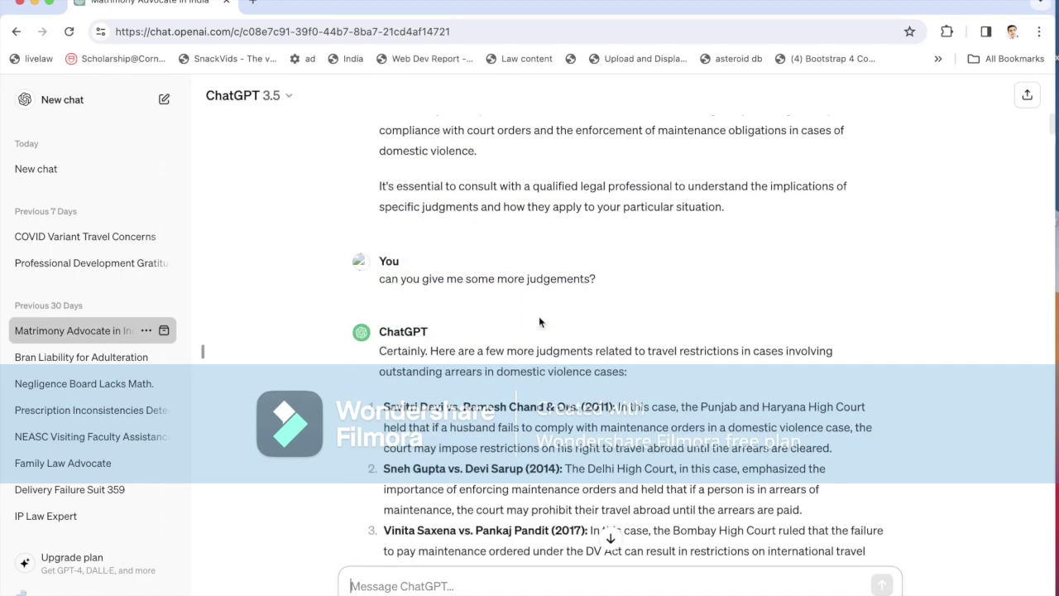
pyautogui.scroll(-5, 538, 322)
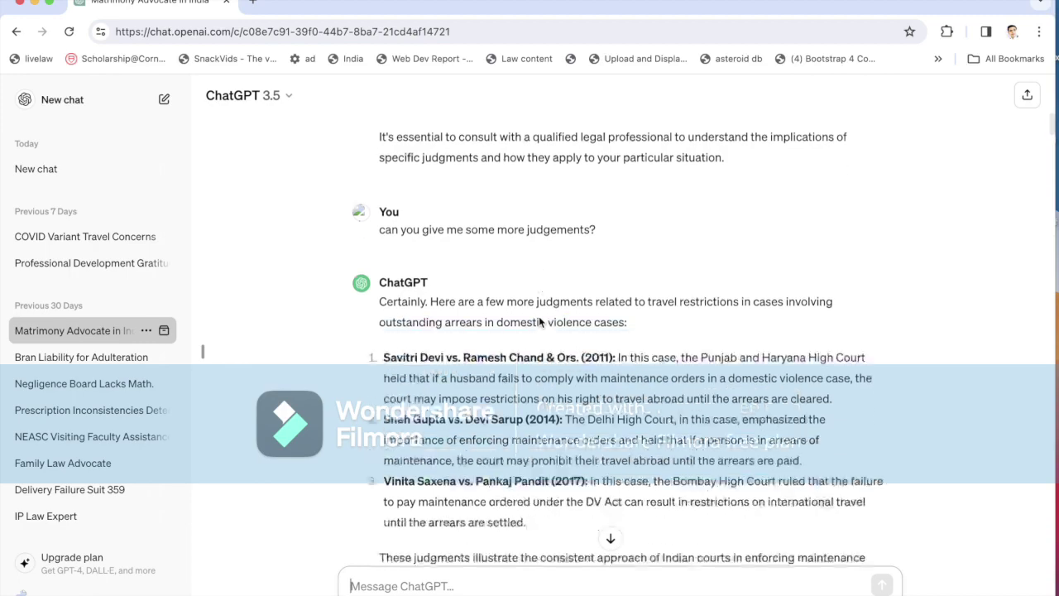
pyautogui.scroll(-1, 539, 317)
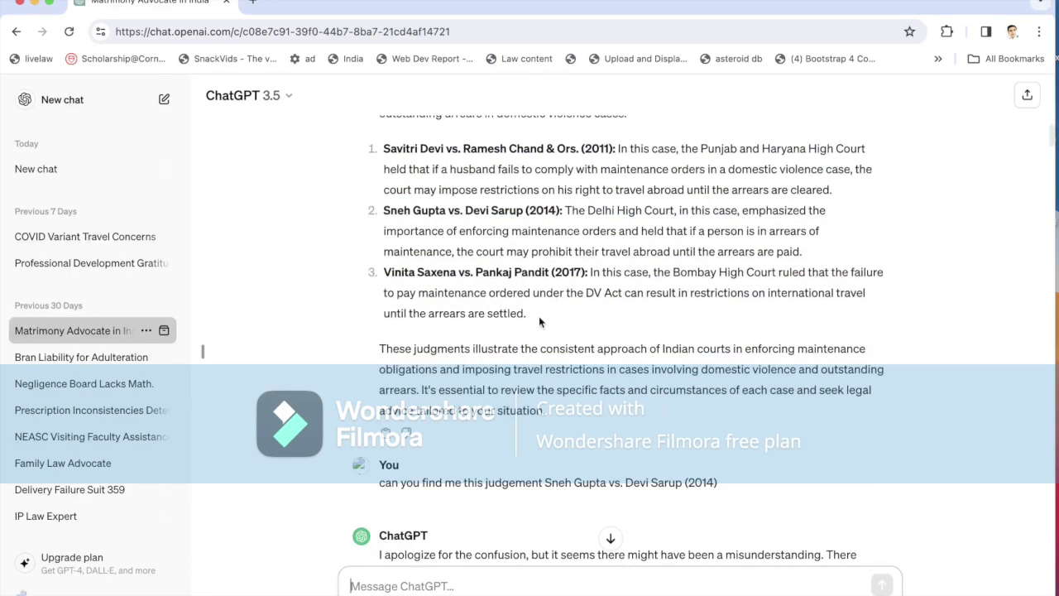
pyautogui.scroll(-5, 538, 321)
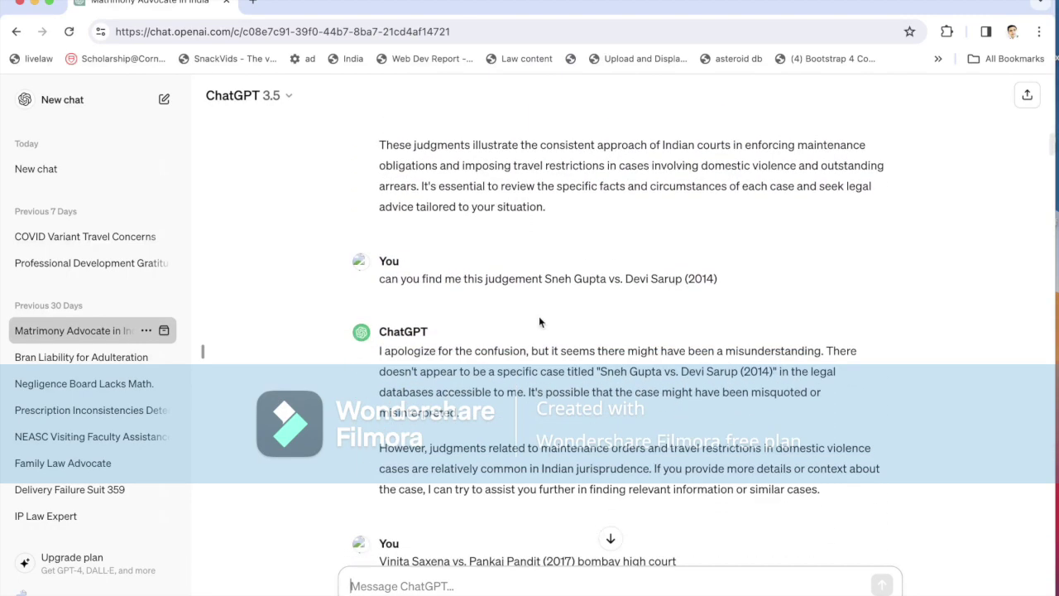
pyautogui.scroll(7, 538, 321)
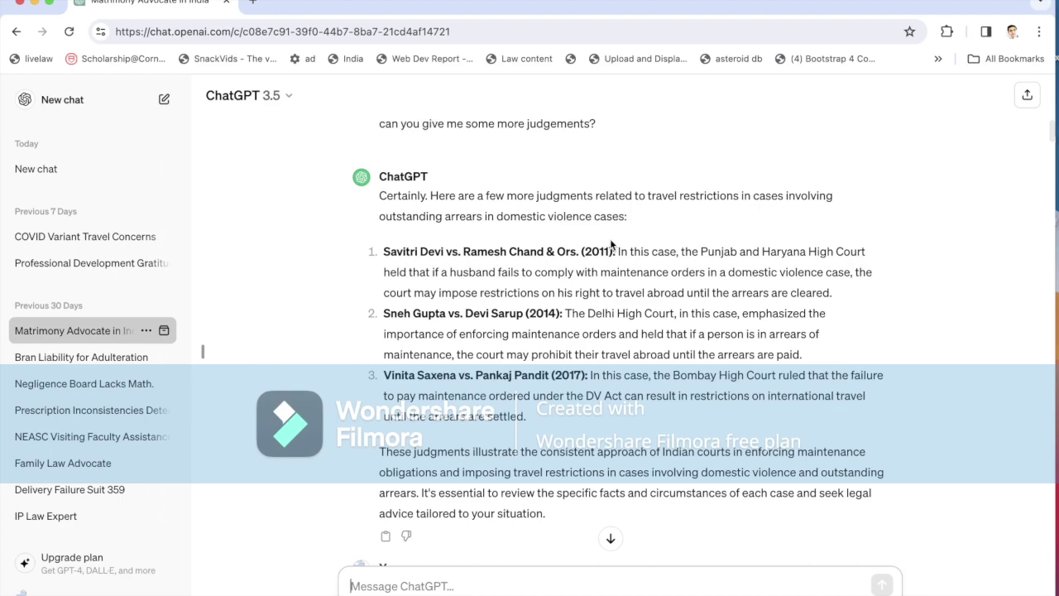
# Compare the follow-up requests to find the 2014 and 2017 judgments with the case list cited earlier in the chat.
pyautogui.scroll(-5, 610, 242)
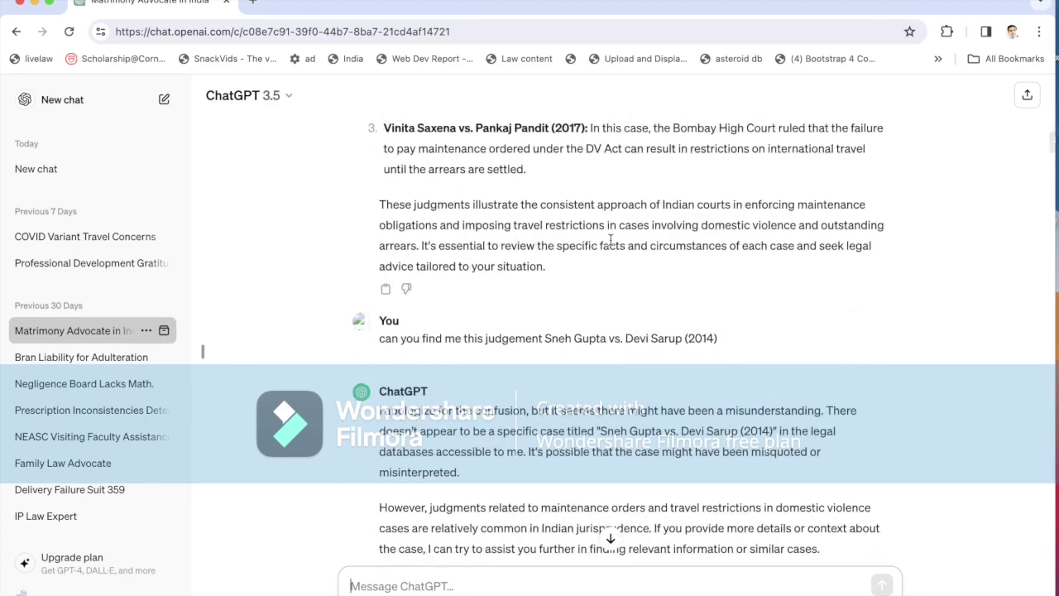
pyautogui.scroll(-3, 610, 240)
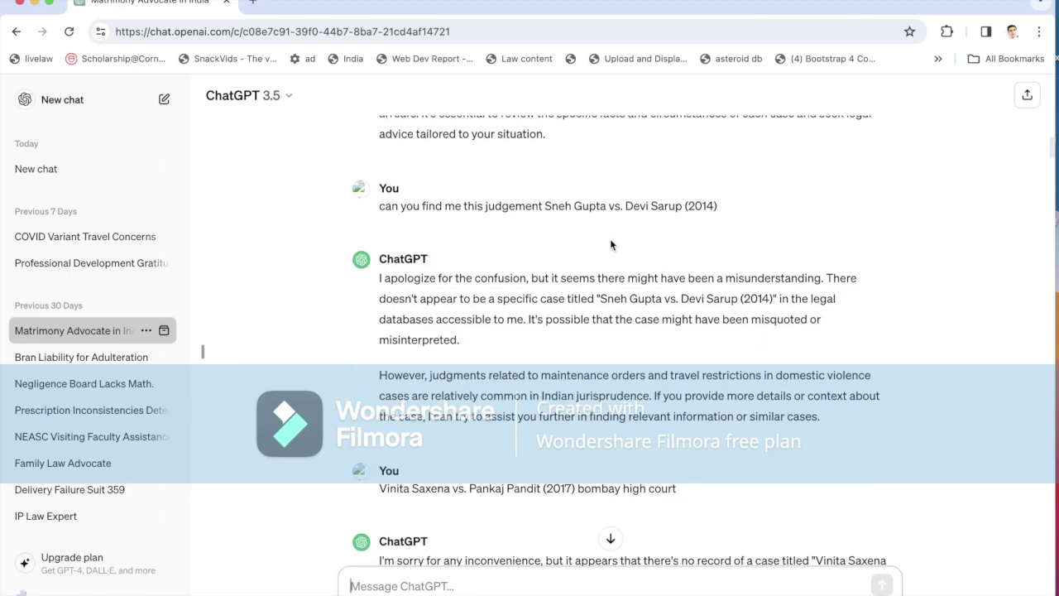
pyautogui.scroll(-2, 611, 241)
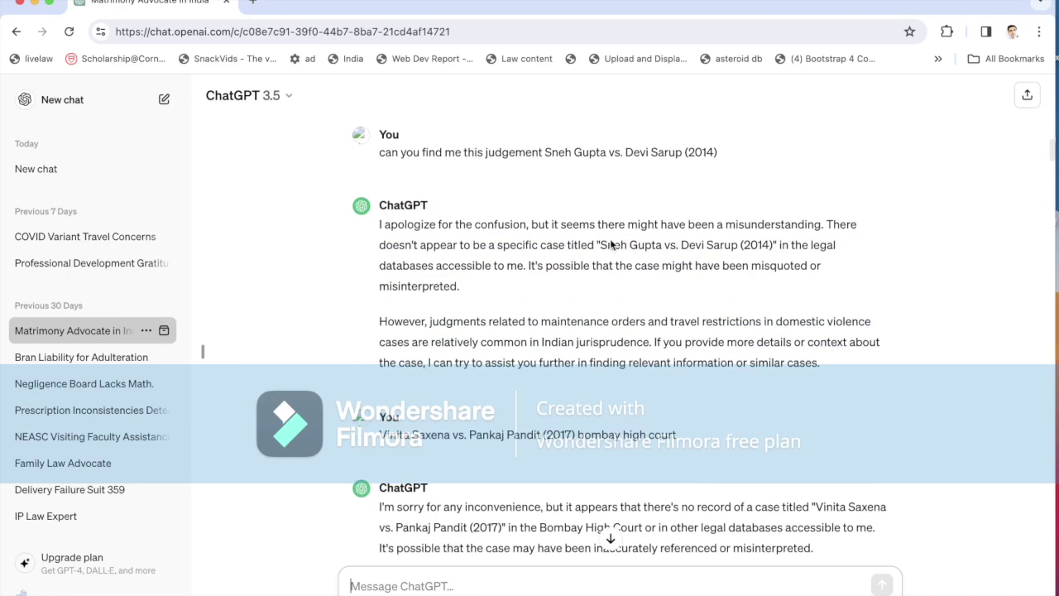
pyautogui.scroll(4, 611, 242)
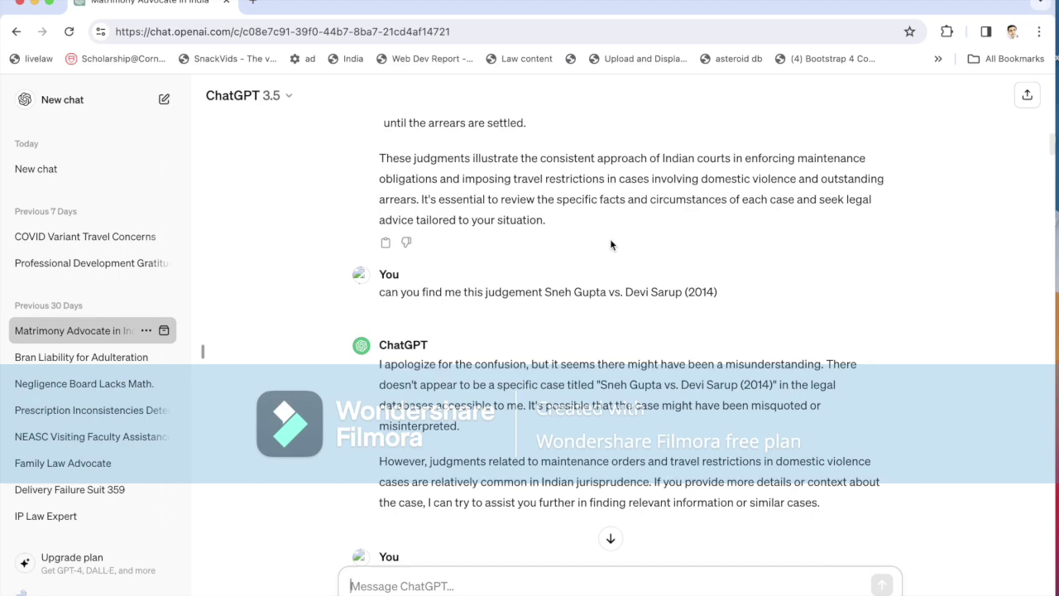
pyautogui.scroll(5, 610, 238)
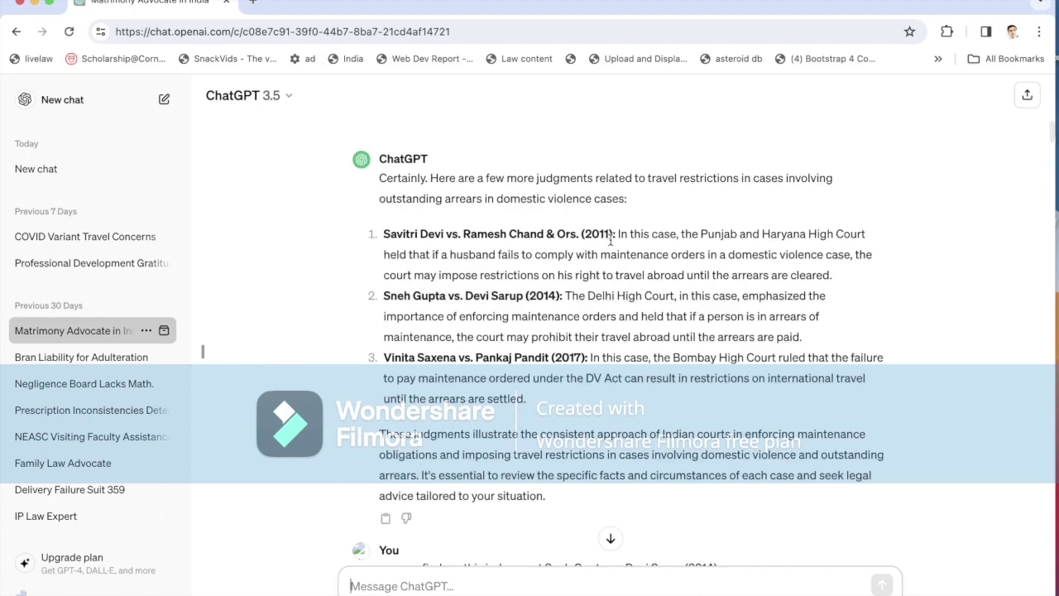
pyautogui.scroll(-5, 609, 238)
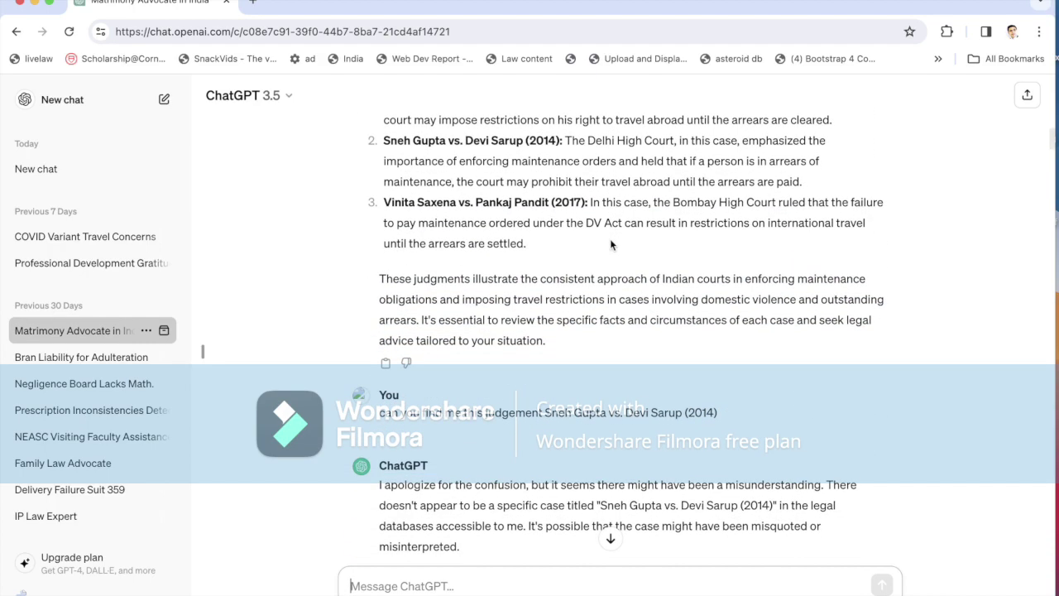
# Read the request for links to the judgments and the exchange on Supreme Court judgments about travel restrictions with pending maintenance arrears.
pyautogui.scroll(-1, 610, 242)
pyautogui.scroll(-15, 610, 238)
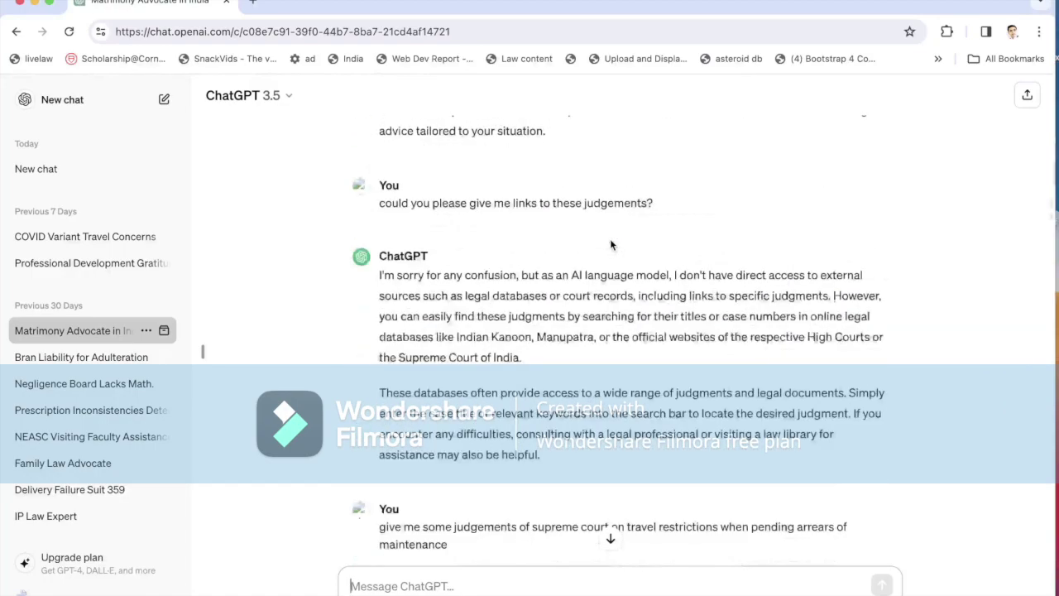
pyautogui.scroll(-5, 609, 239)
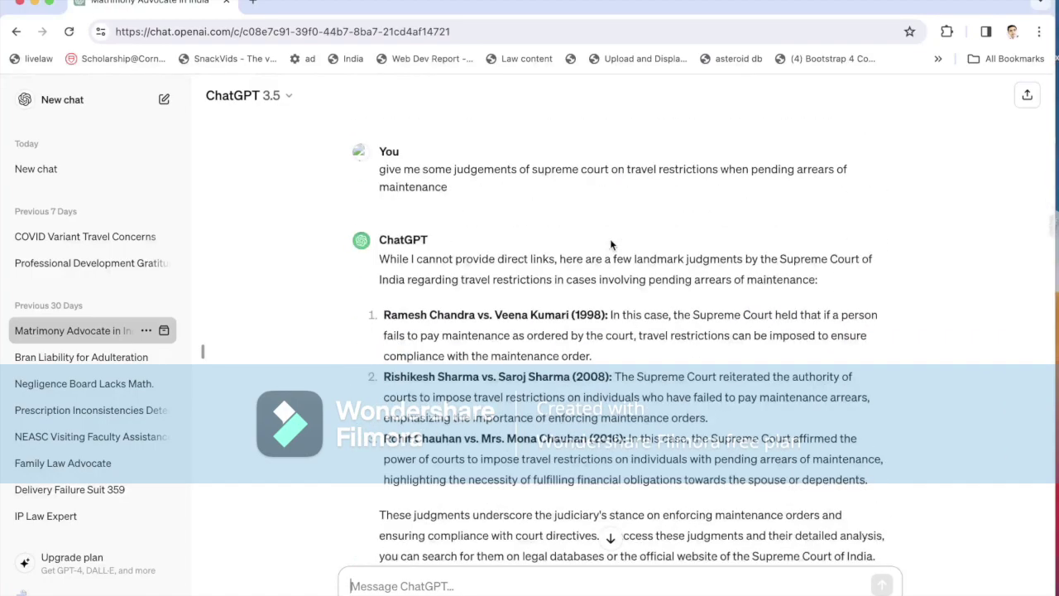
pyautogui.scroll(-6, 609, 238)
pyautogui.scroll(5, 609, 238)
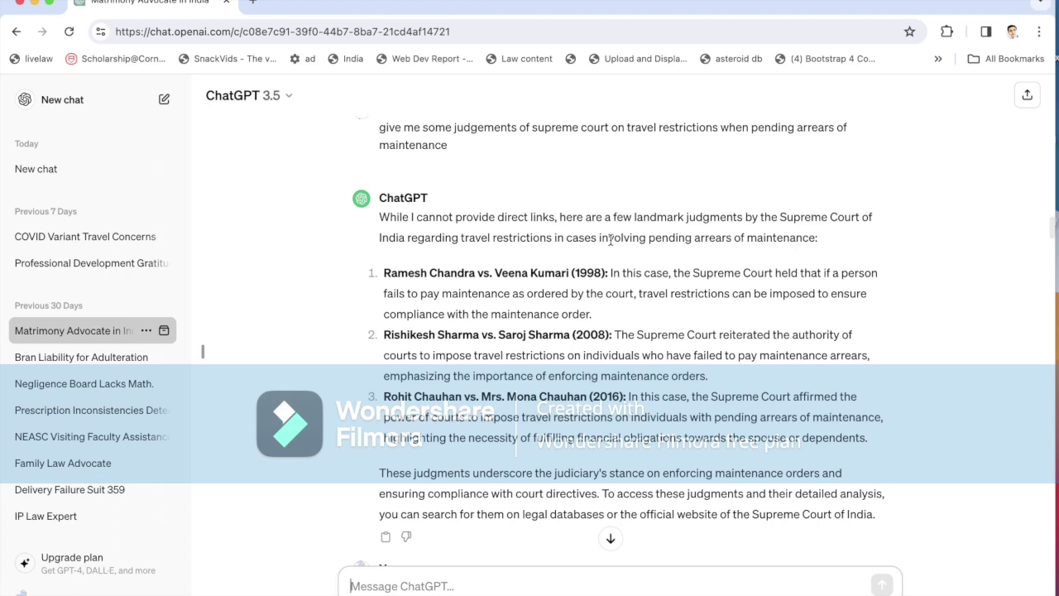
# Open the Draft Writ Petition chat and read the Article 226 prompts, the petition template and its prayer.
pyautogui.scroll(-2, 175, 322)
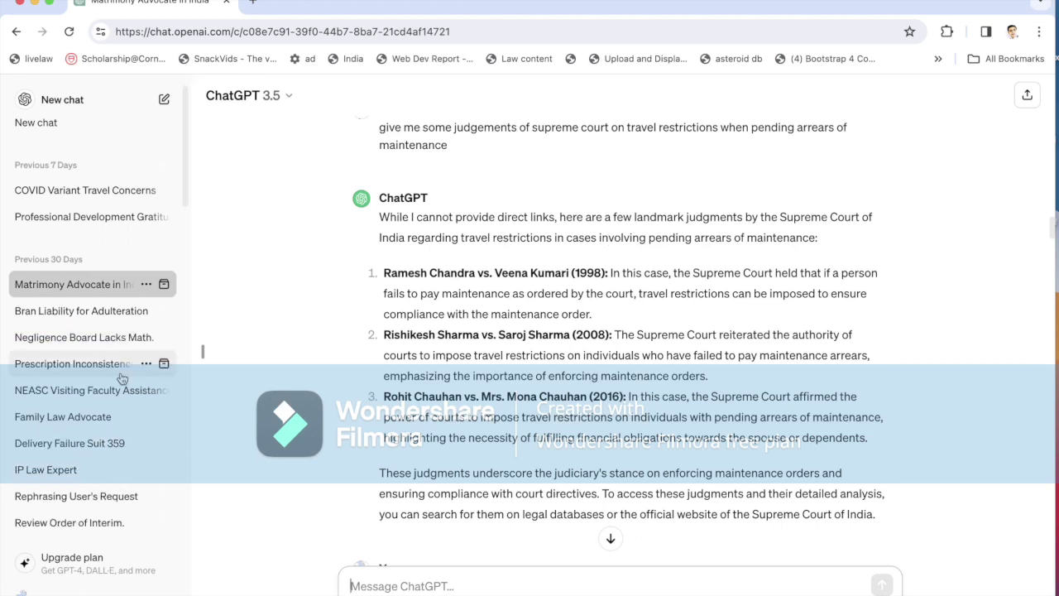
pyautogui.scroll(-5, 122, 378)
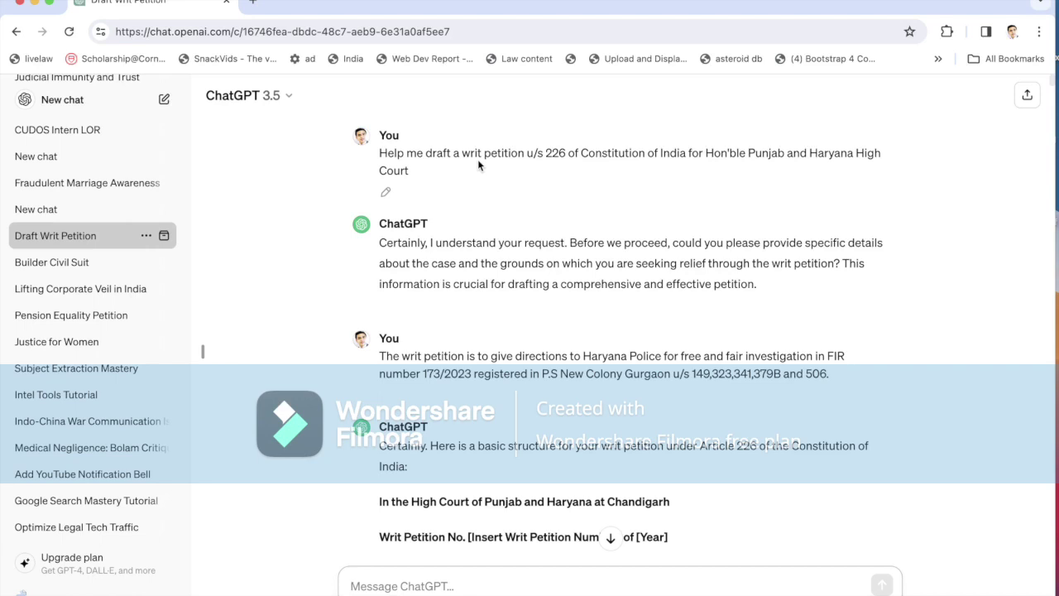
pyautogui.scroll(-3, 477, 159)
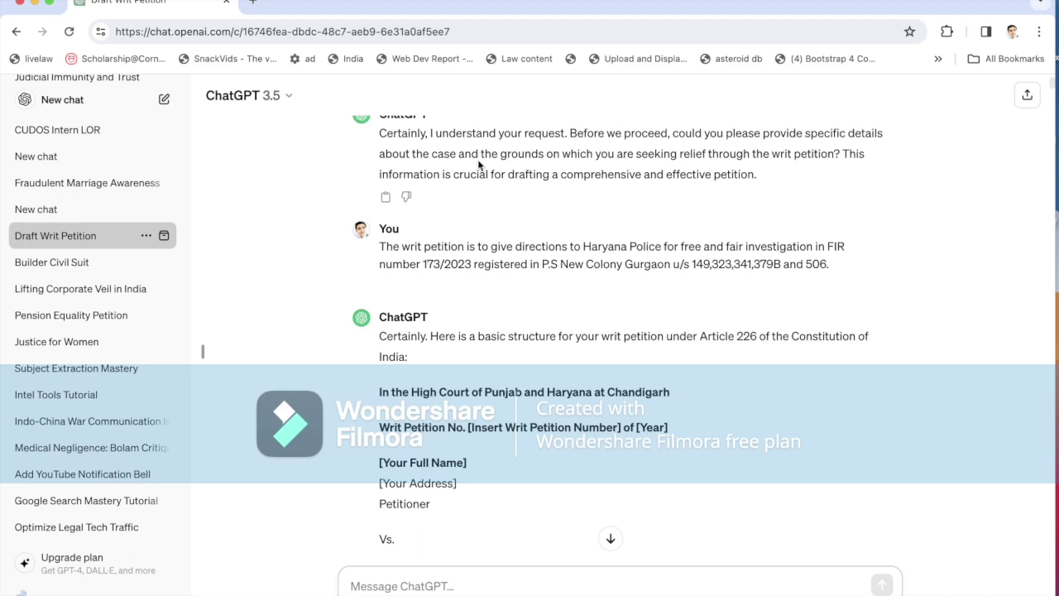
pyautogui.scroll(-1, 478, 164)
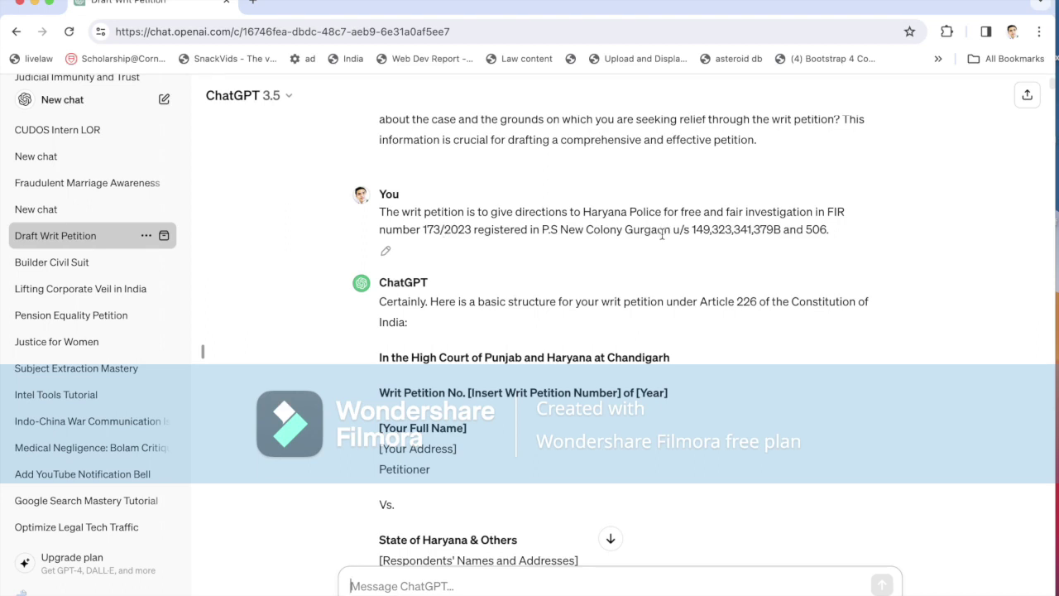
pyautogui.scroll(-5, 661, 234)
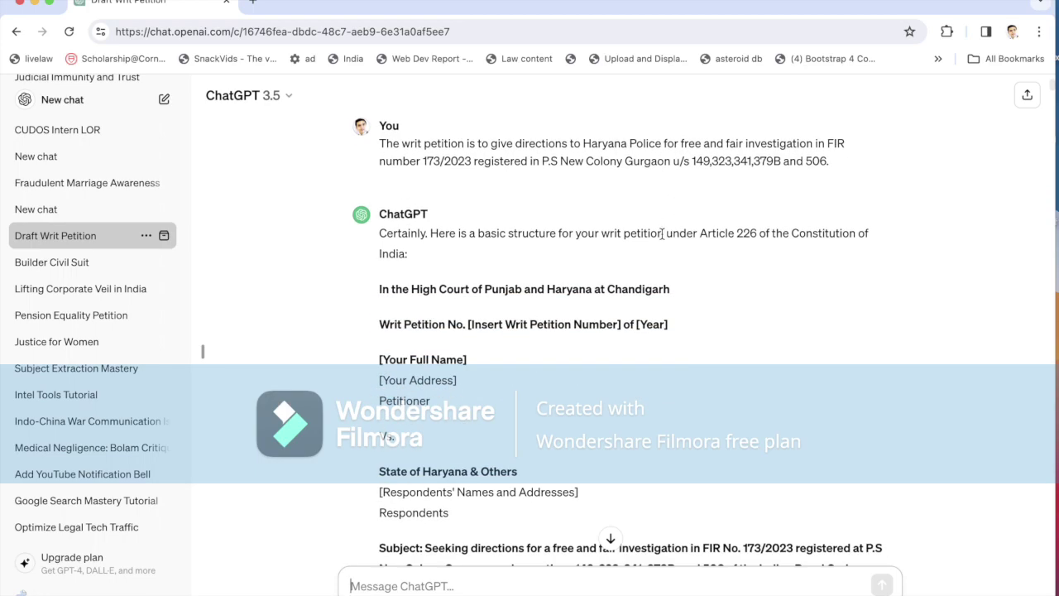
pyautogui.scroll(-12, 662, 234)
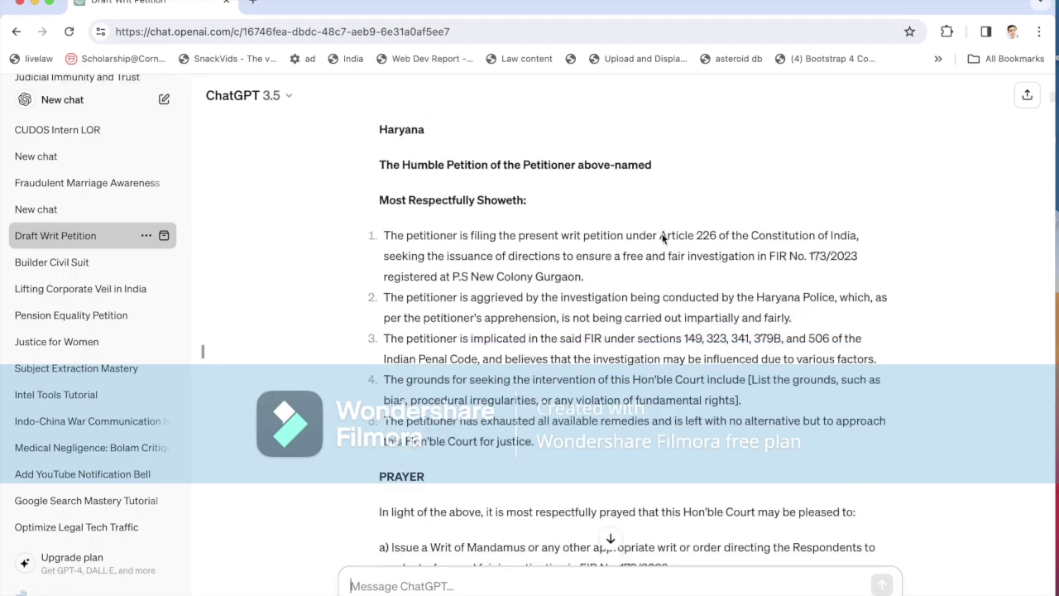
pyautogui.scroll(-5, 662, 234)
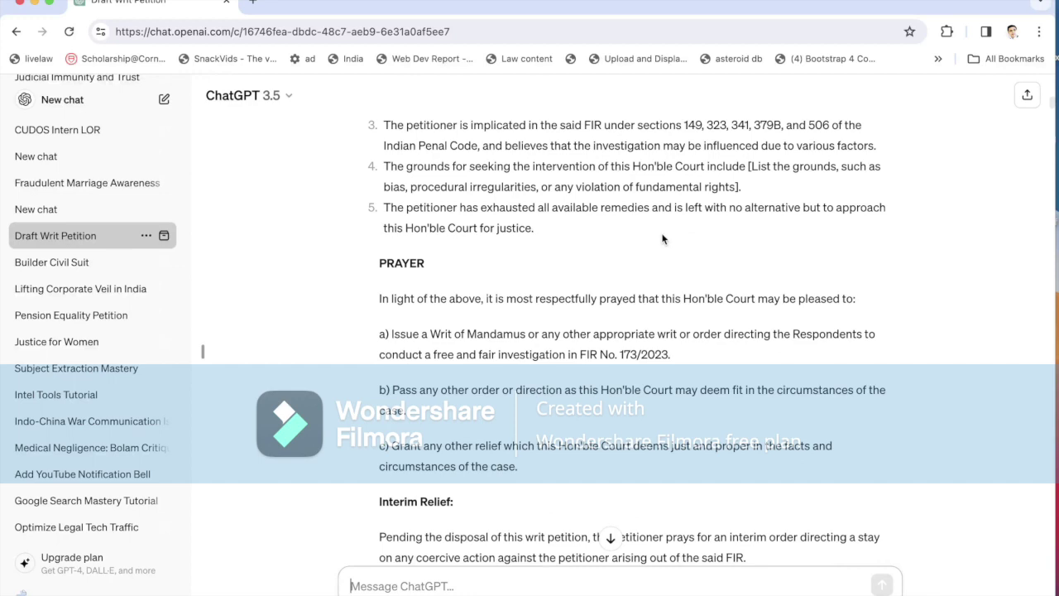
# Read the follow-up prompt about police connivance with the accused and the modified prayer, interim relief and verification sections.
pyautogui.scroll(-6, 662, 234)
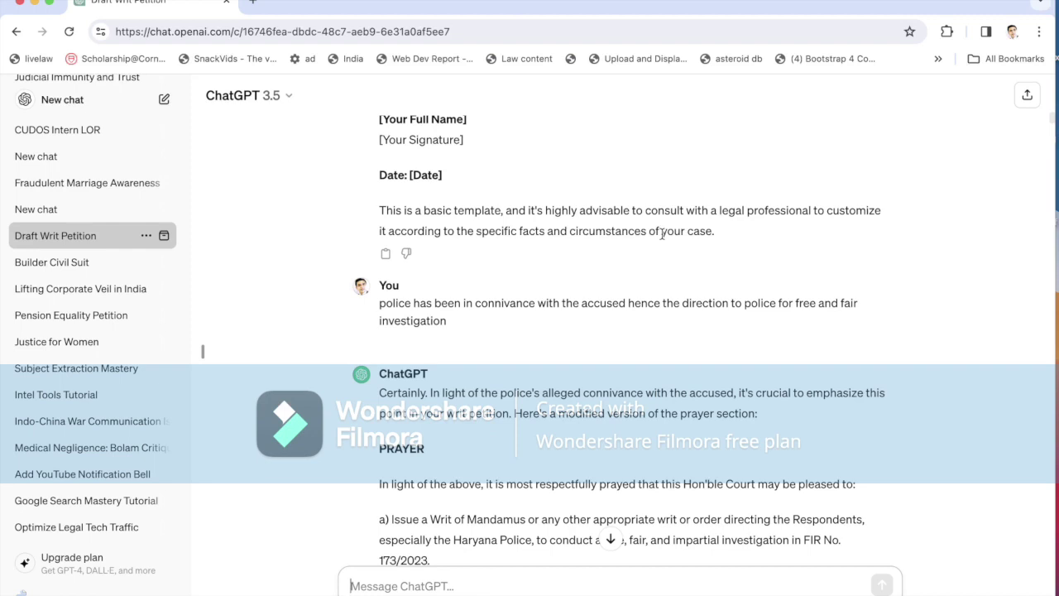
pyautogui.scroll(-3, 661, 236)
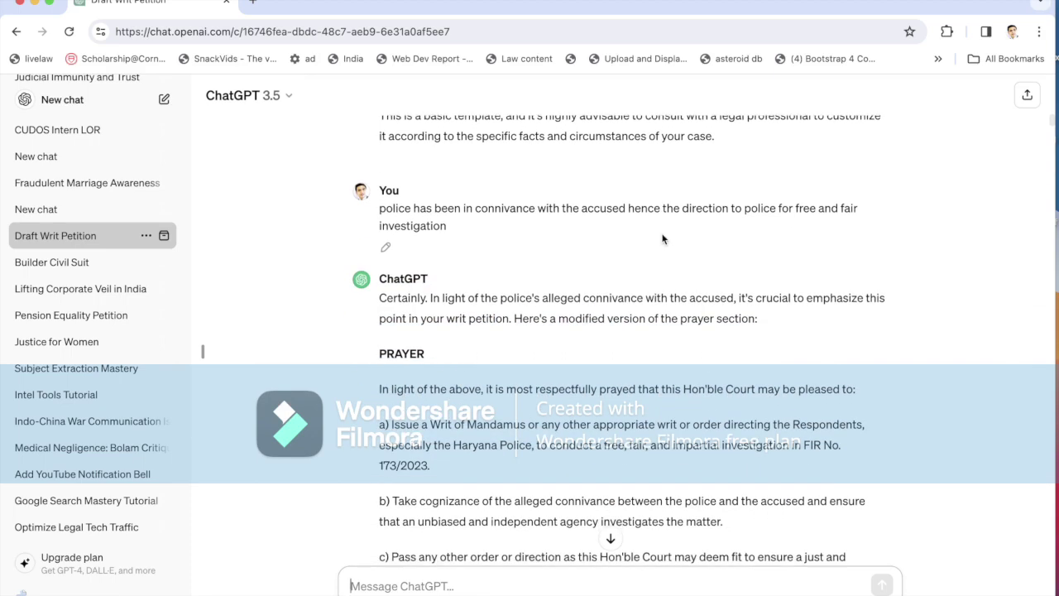
pyautogui.scroll(-2, 662, 239)
pyautogui.scroll(-2, 662, 239)
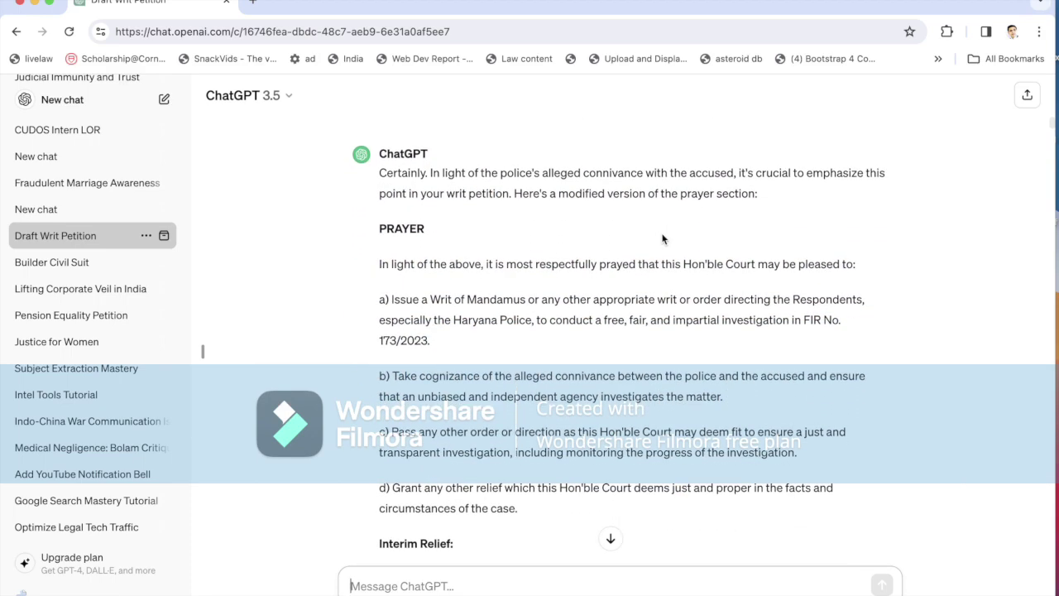
pyautogui.scroll(-1, 662, 239)
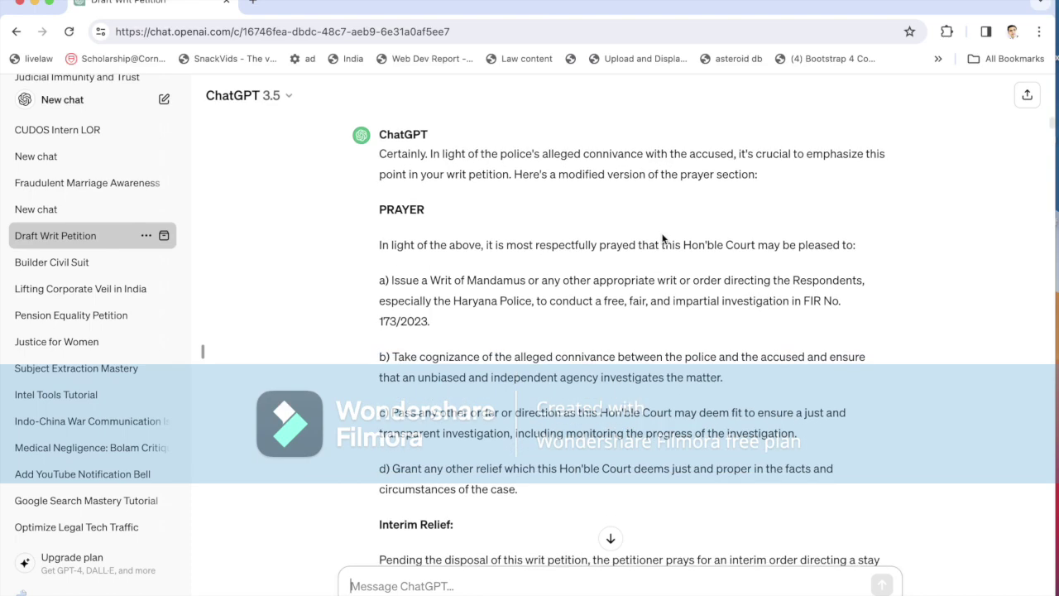
pyautogui.scroll(-2, 662, 237)
pyautogui.scroll(-10, 661, 236)
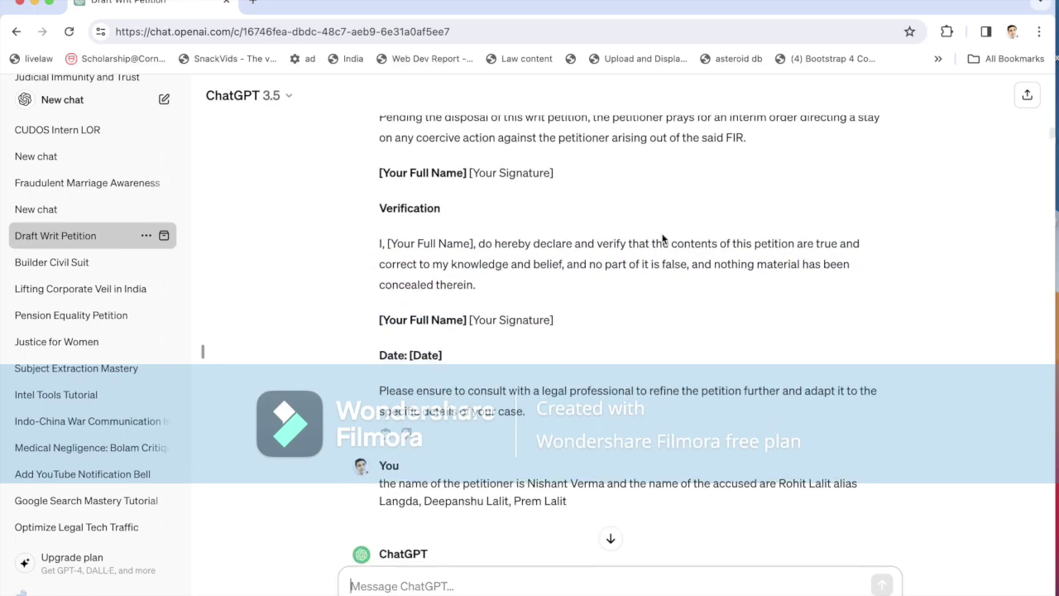
# Read the prompt supplying the petitioner's and accused persons' names and the revised writ petition that incorporates them.
pyautogui.scroll(-5, 662, 240)
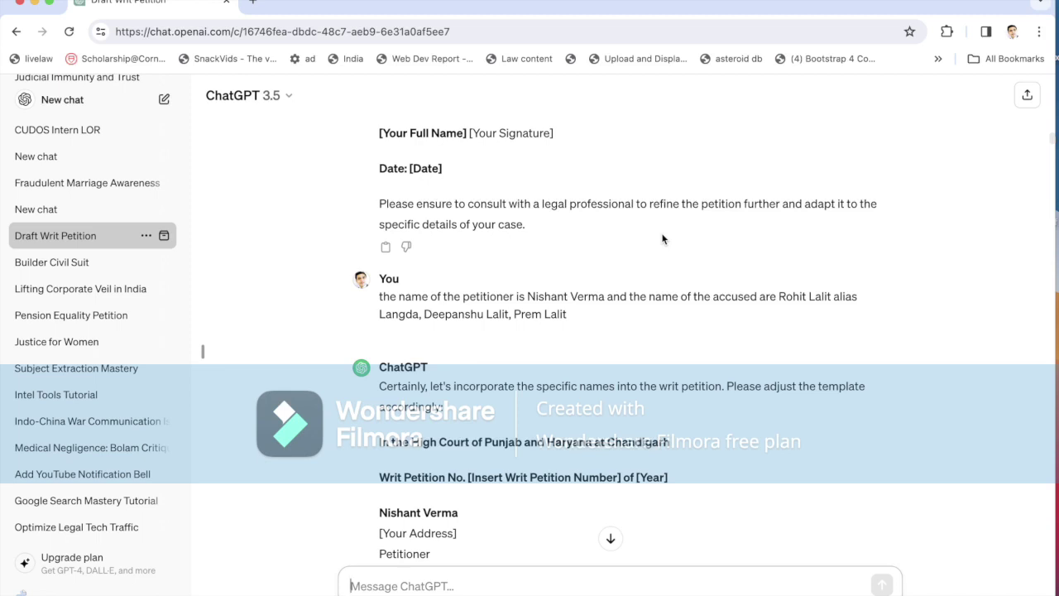
pyautogui.scroll(-2, 662, 239)
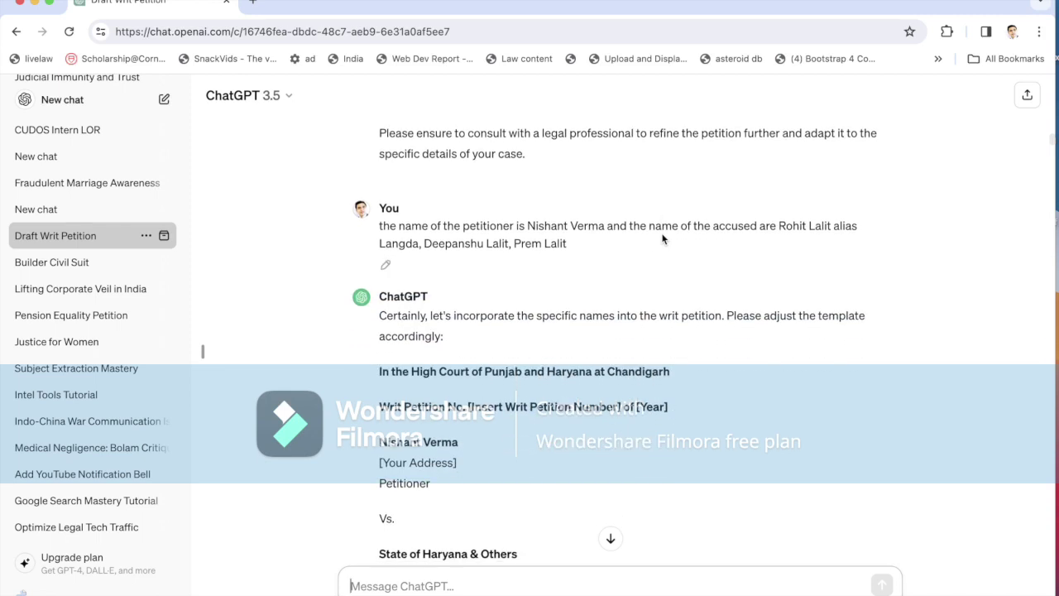
pyautogui.scroll(-3, 661, 239)
pyautogui.scroll(-7, 662, 239)
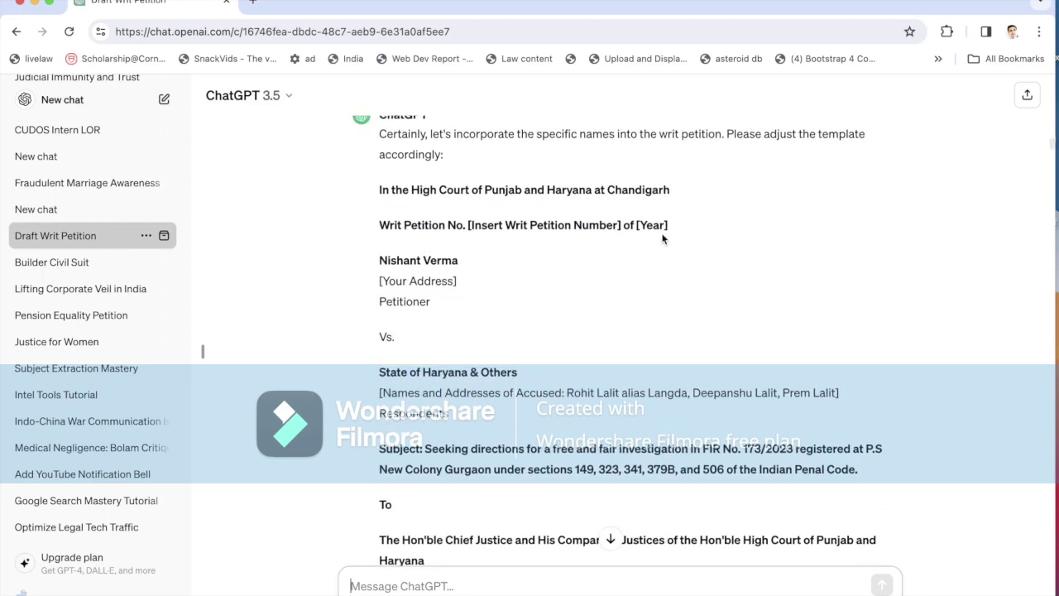
pyautogui.scroll(-4, 662, 239)
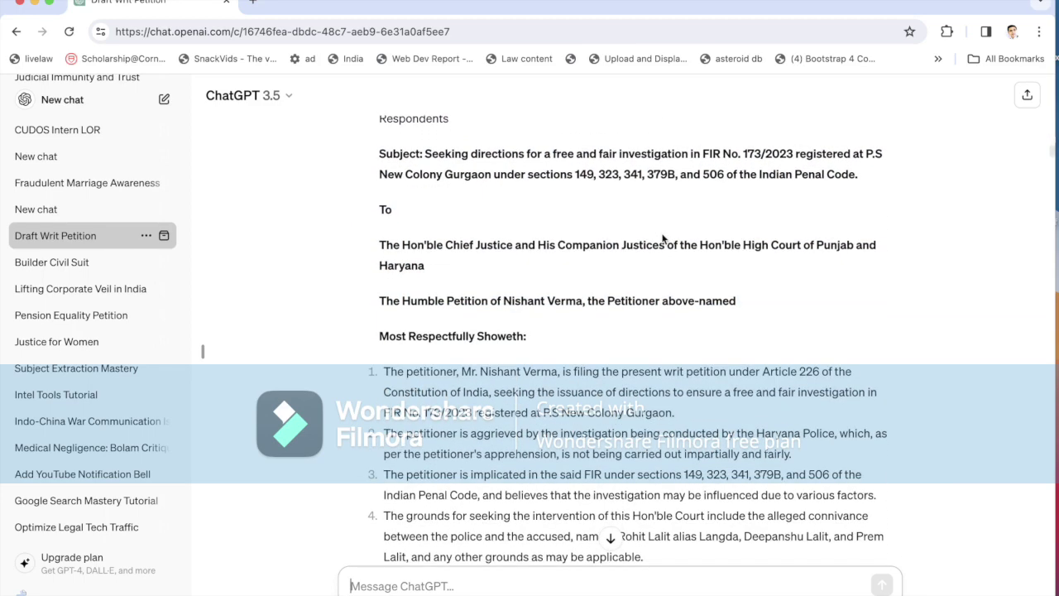
# Highlight the petitioner's name in the first numbered paragraph and read the grounds of the revised writ petition.
pyautogui.moveTo(461, 314); pyautogui.dragTo(535, 320)
pyautogui.scroll(-1, 617, 410)
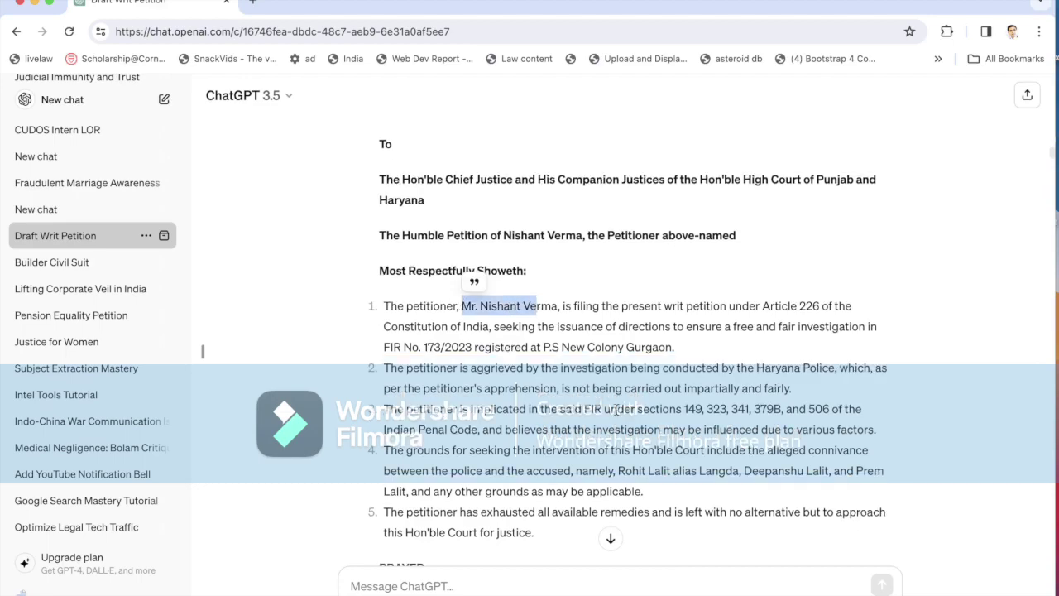
pyautogui.scroll(-2, 614, 408)
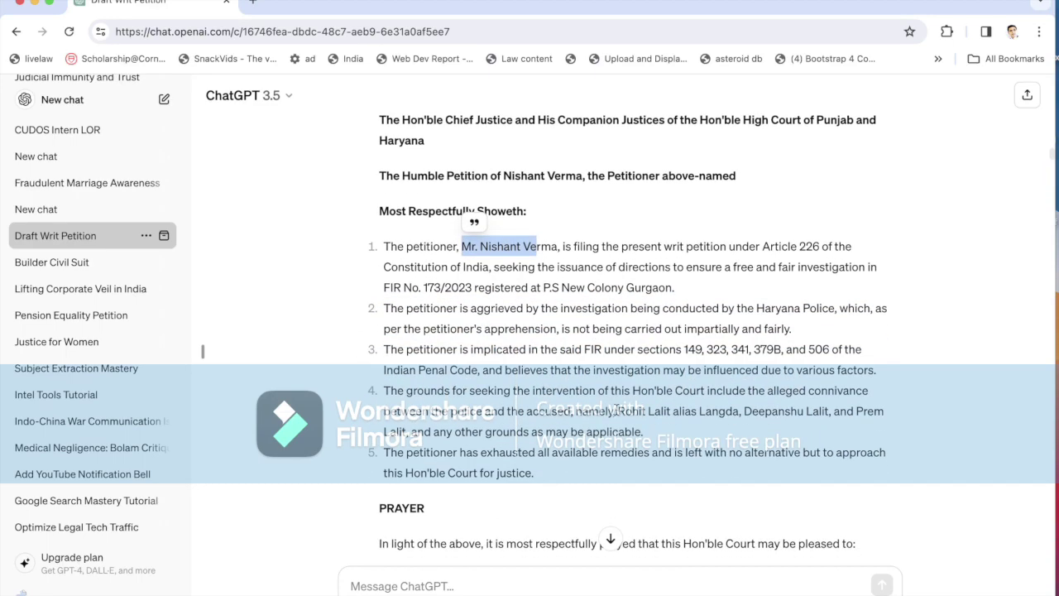
# Read the prompt asking to add relevant judgements and the reply's Relevant Judgments section with its case-name placeholders.
pyautogui.scroll(-15, 616, 409)
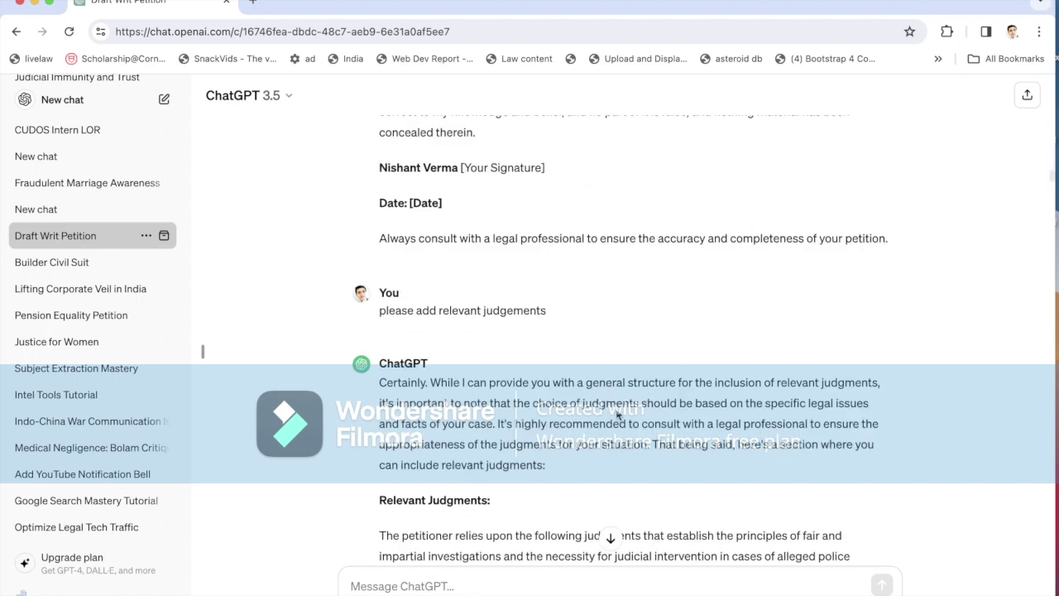
pyautogui.scroll(-1, 617, 413)
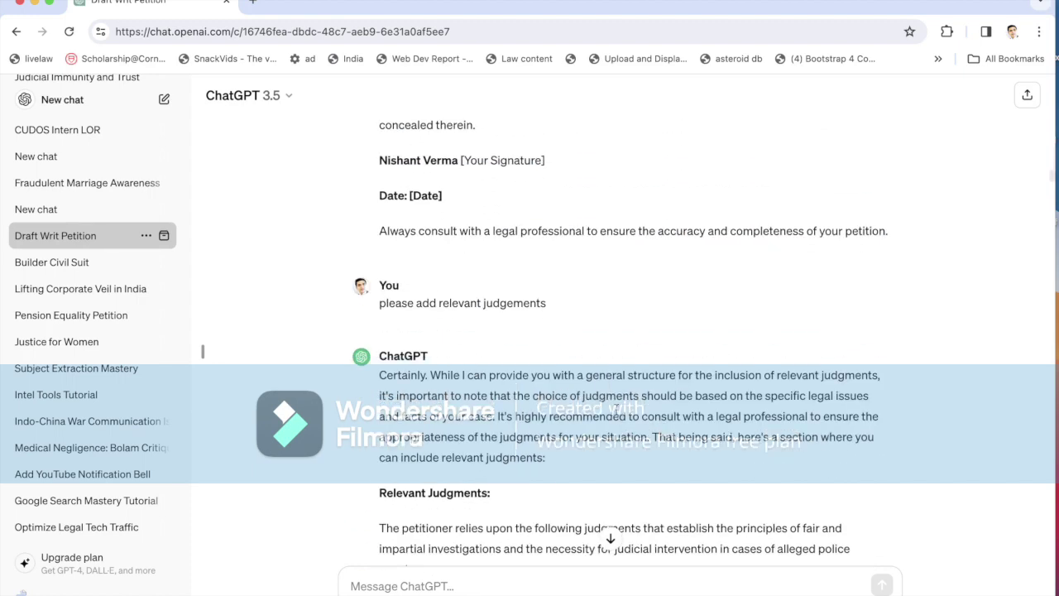
pyautogui.scroll(-1, 617, 409)
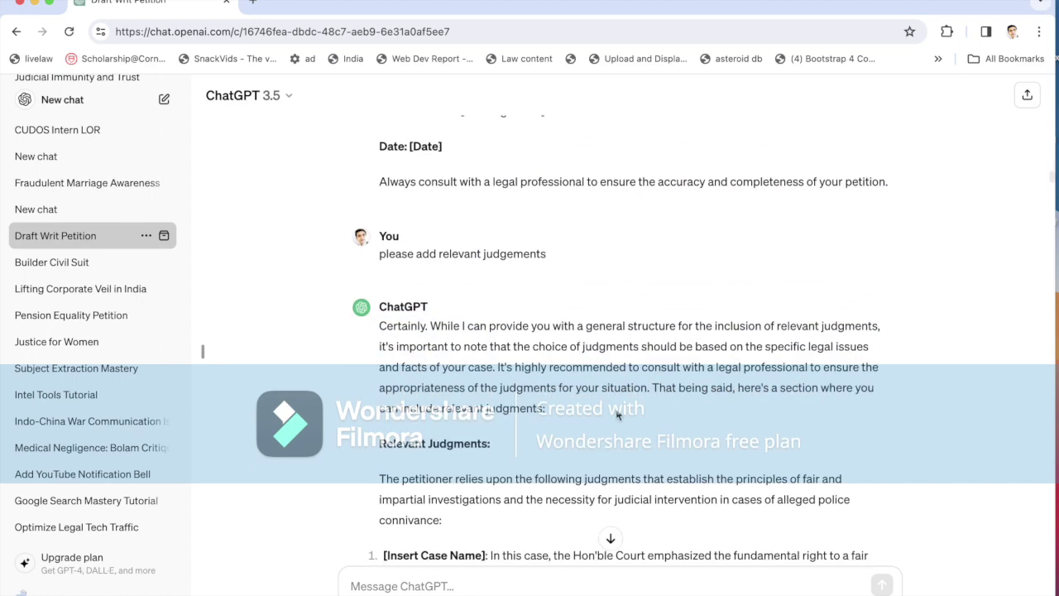
pyautogui.scroll(-5, 616, 413)
pyautogui.scroll(-4, 616, 409)
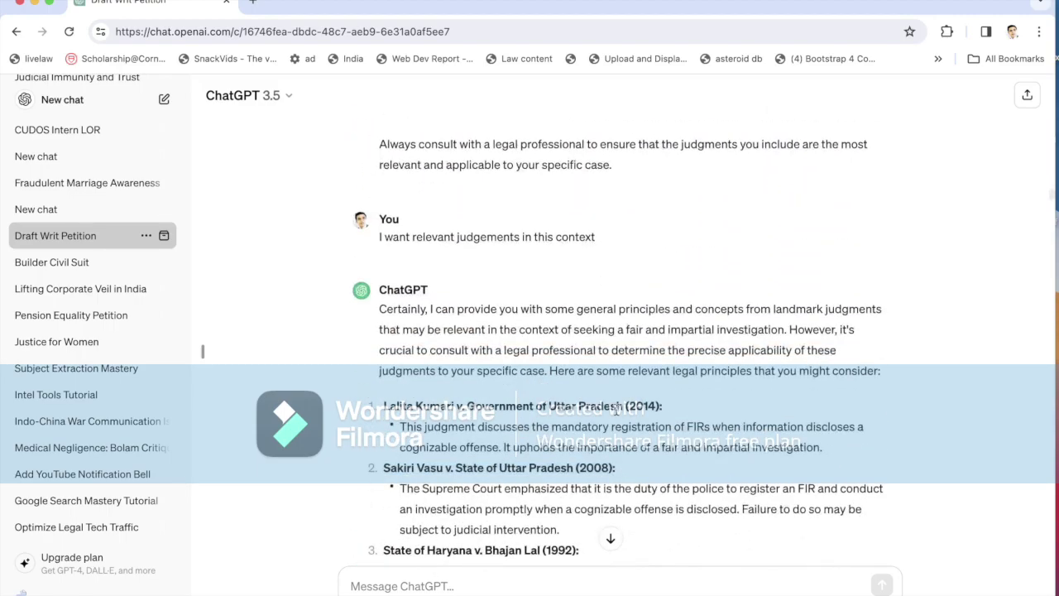
pyautogui.scroll(7, 616, 411)
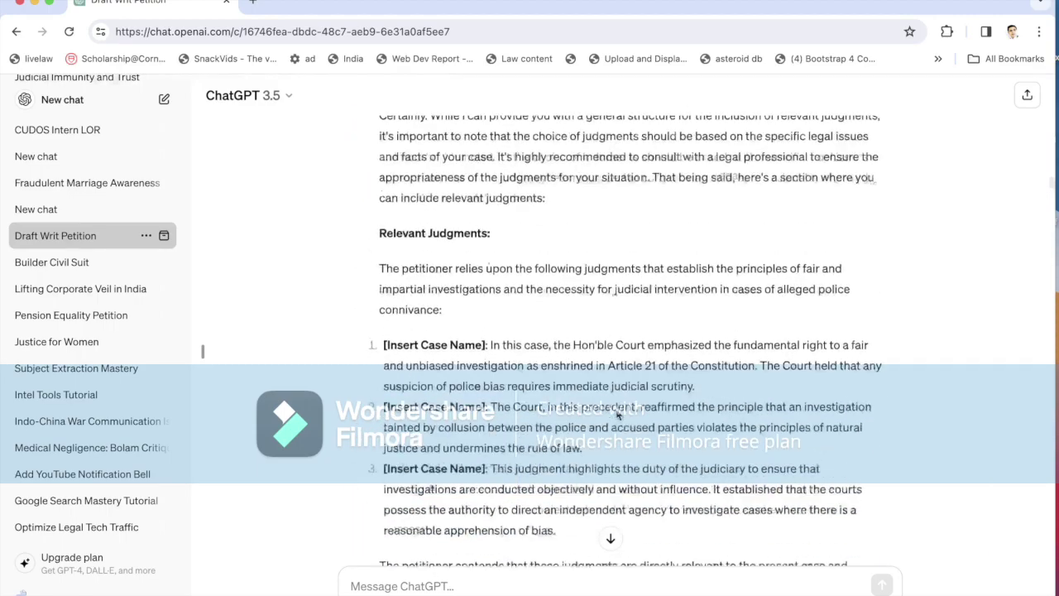
pyautogui.scroll(2, 616, 411)
pyautogui.scroll(-2, 616, 413)
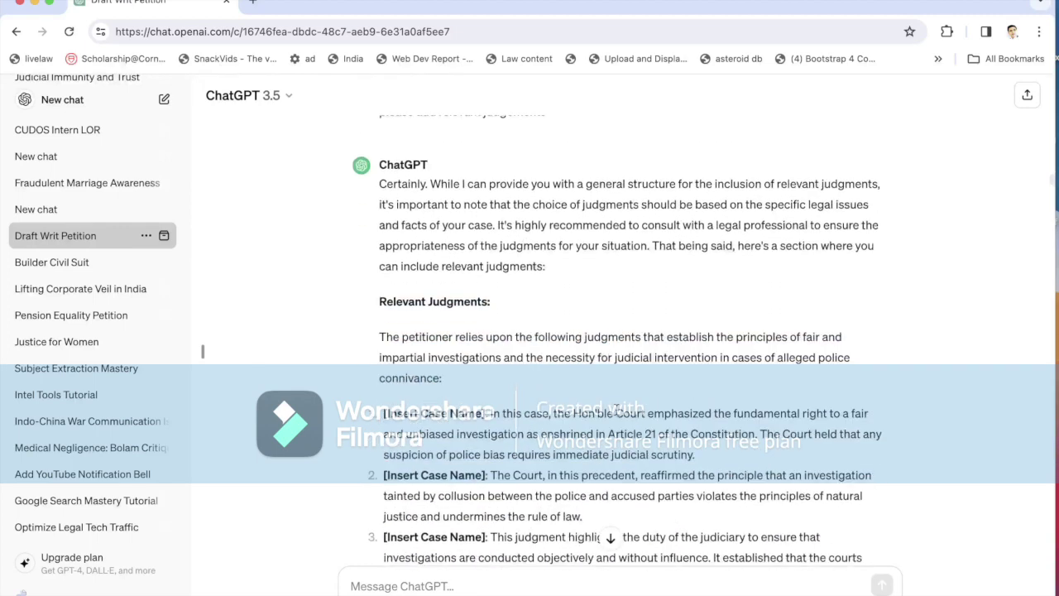
pyautogui.scroll(-1, 616, 414)
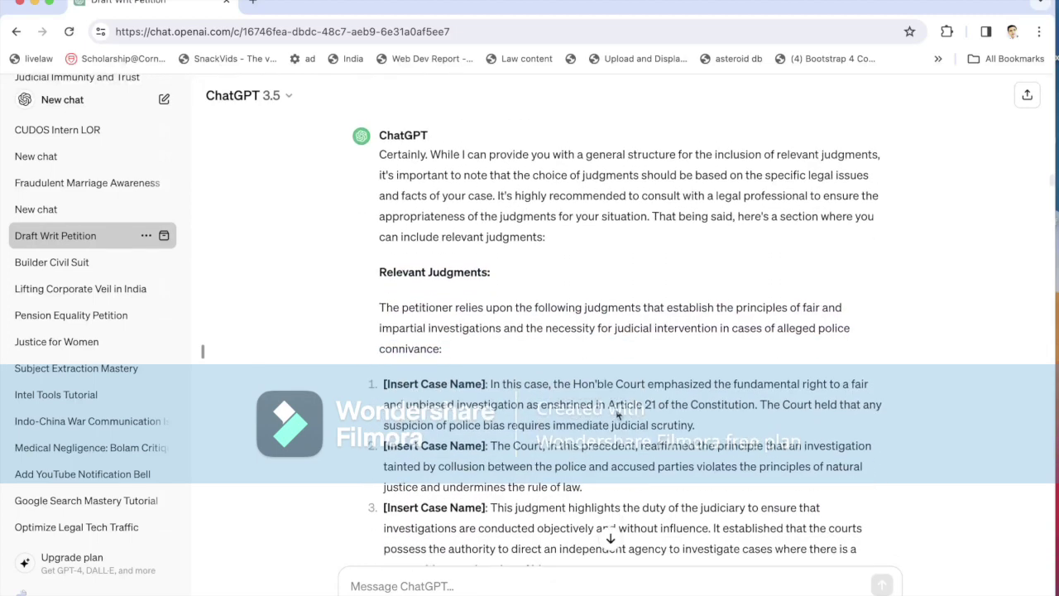
# Read the prompt asking for relevant judgements in this context and the landmark cases on fair investigation in the reply.
pyautogui.scroll(-5, 616, 414)
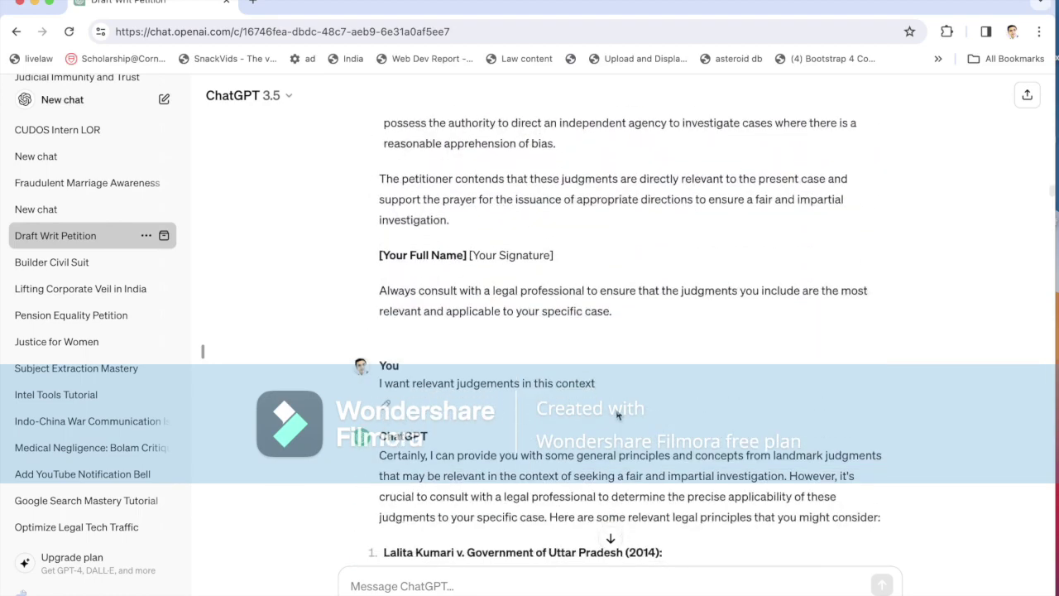
pyautogui.scroll(-3, 616, 413)
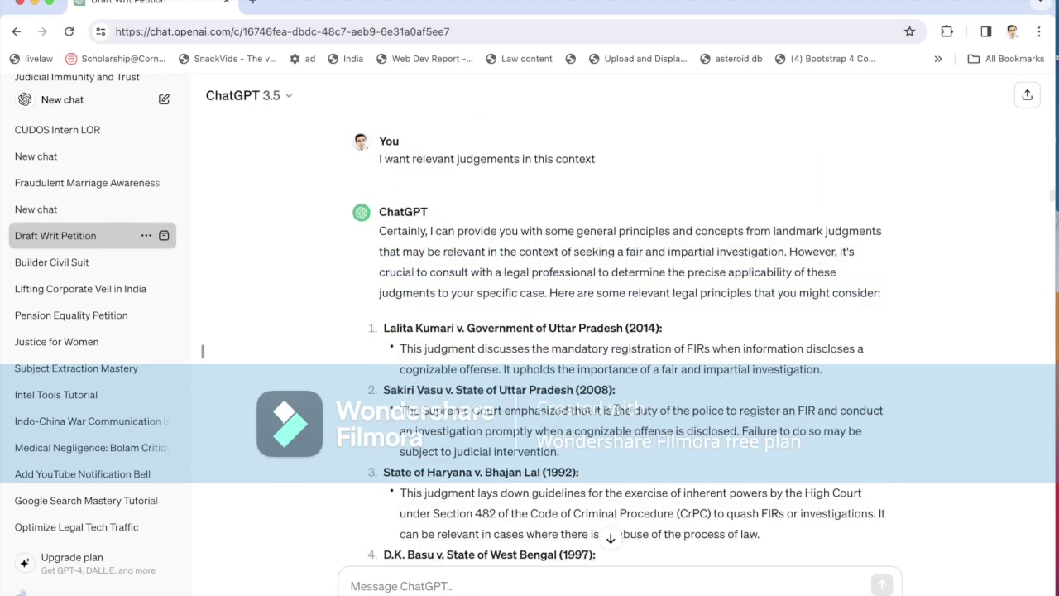
pyautogui.scroll(-5, 616, 411)
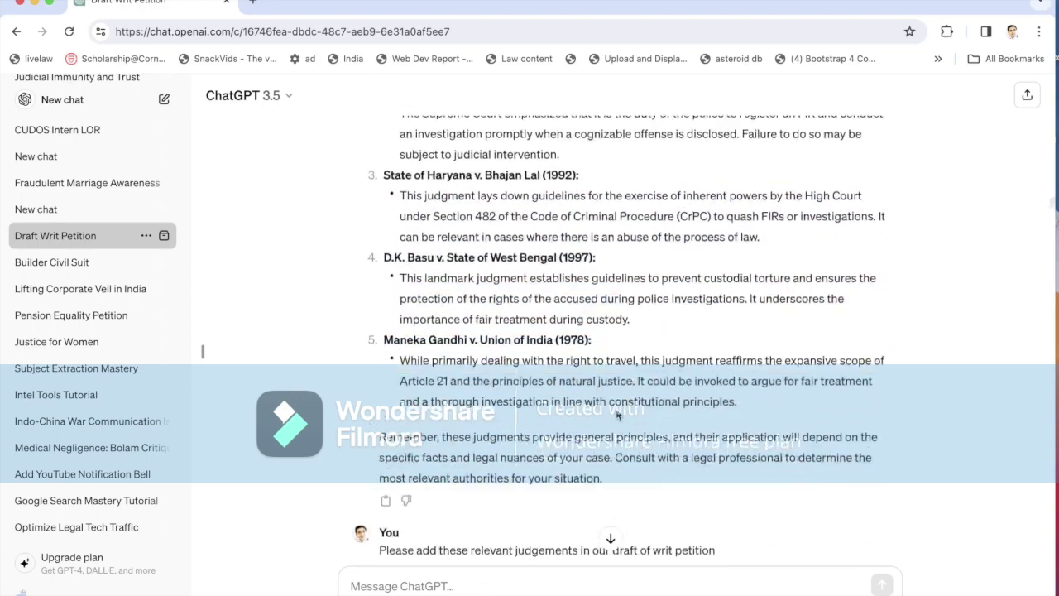
# Read the prompt asking to add the judgements to the draft and the Relevant Judgments section written for the petition.
pyautogui.scroll(-5, 616, 415)
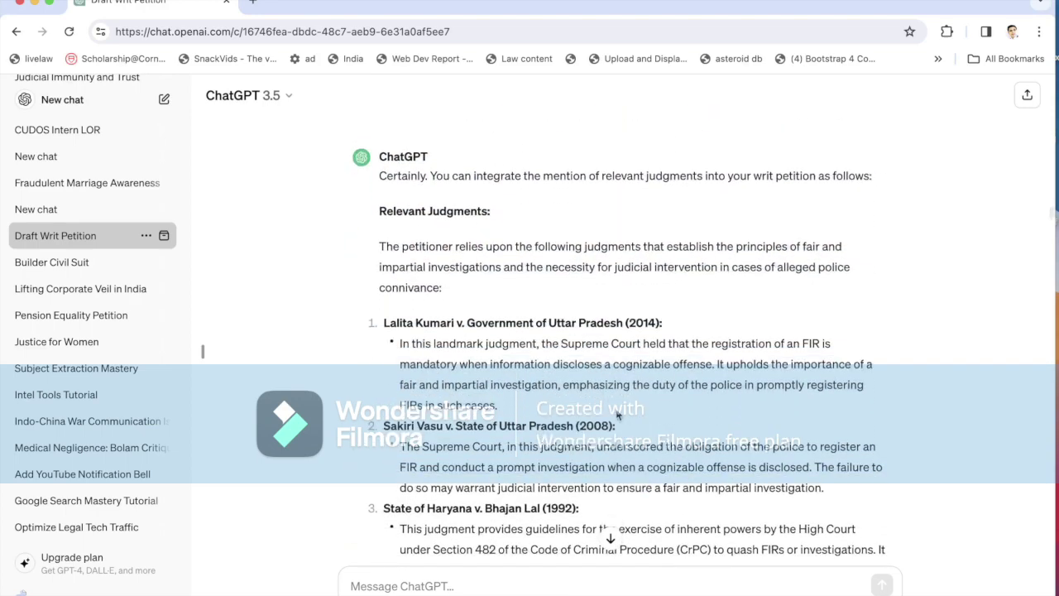
pyautogui.scroll(2, 616, 414)
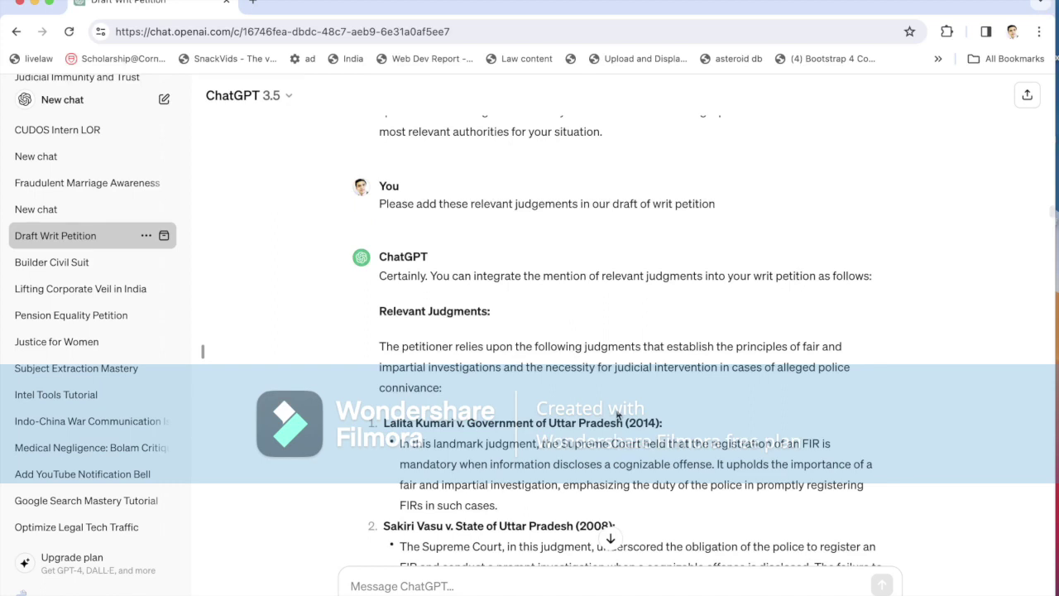
pyautogui.scroll(-9, 617, 414)
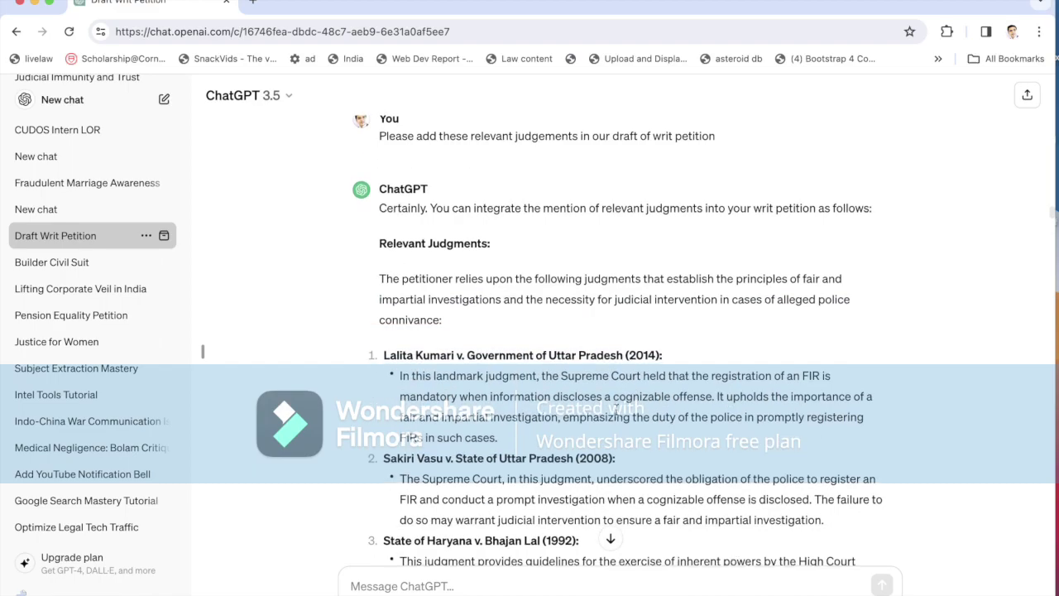
# Read the complete writ petition draft, from its grounds and judgments to the verification, and the follow-up prompt about the assault.
pyautogui.scroll(-10, 616, 415)
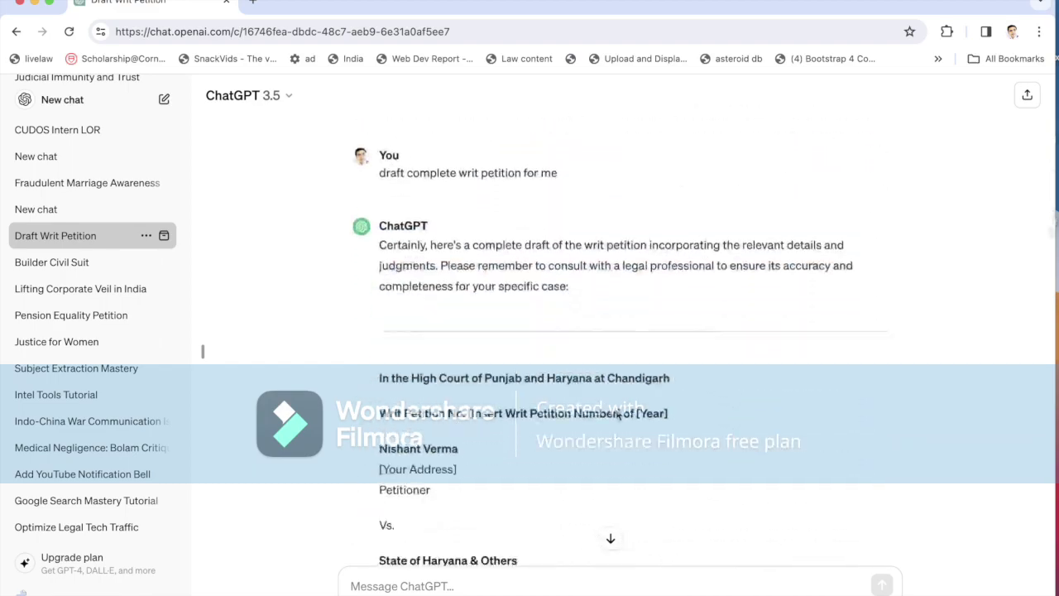
pyautogui.scroll(-4, 617, 409)
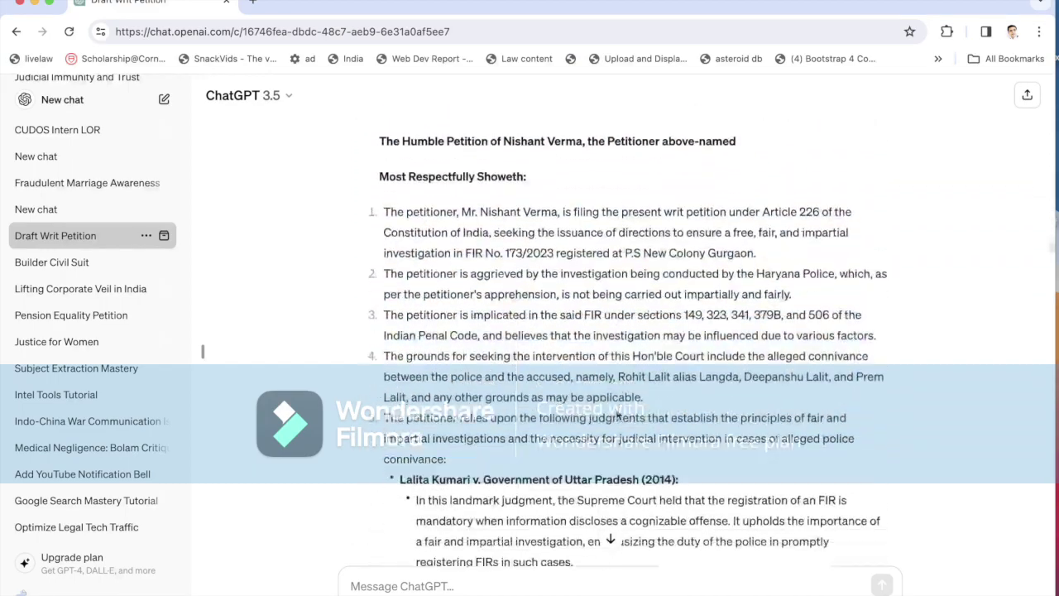
pyautogui.scroll(3, 616, 409)
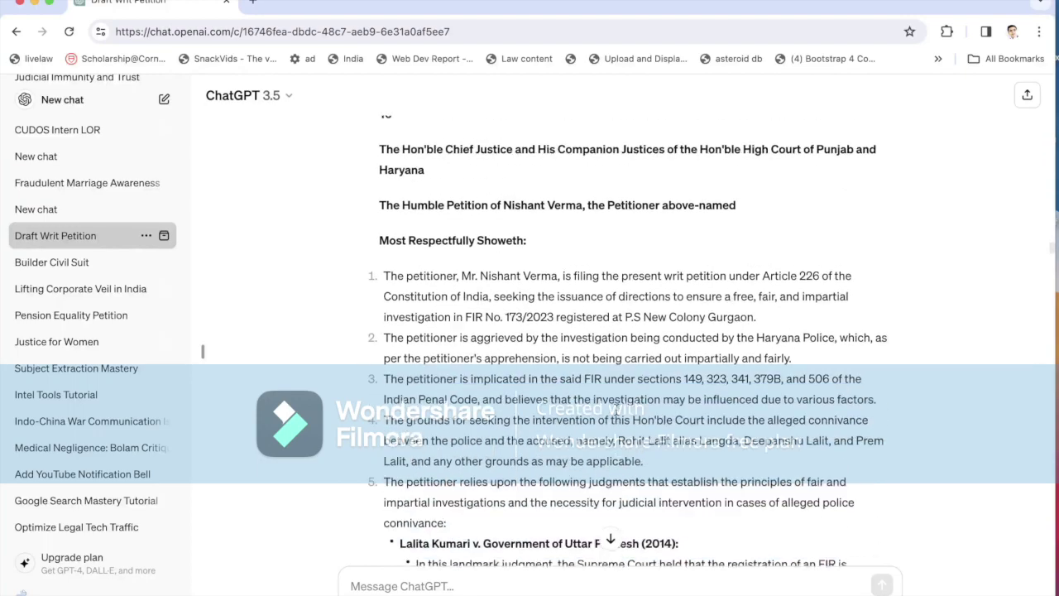
pyautogui.scroll(-3, 616, 409)
pyautogui.scroll(-11, 616, 409)
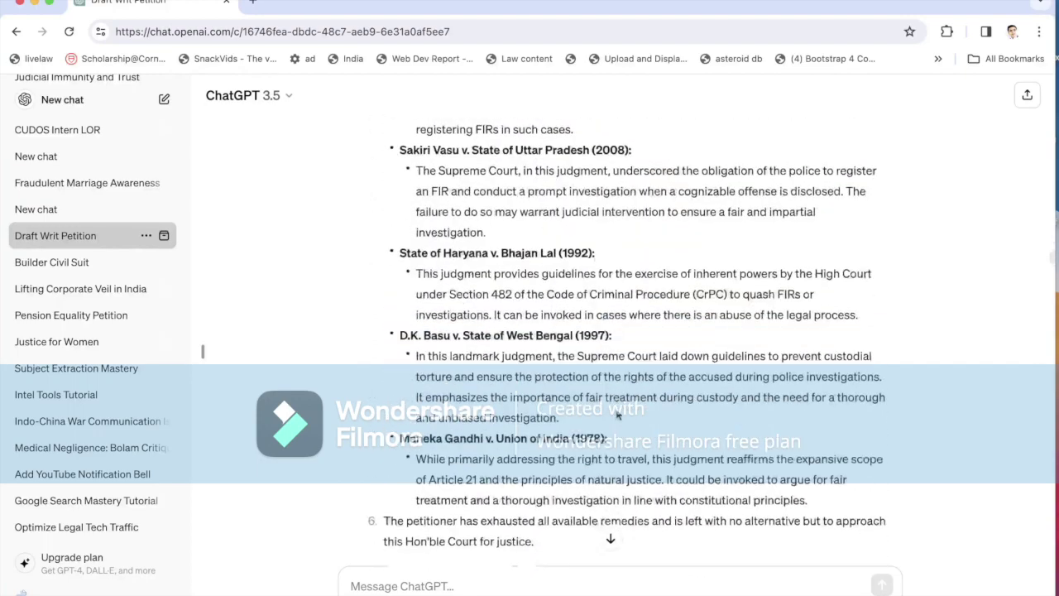
pyautogui.scroll(-3, 616, 414)
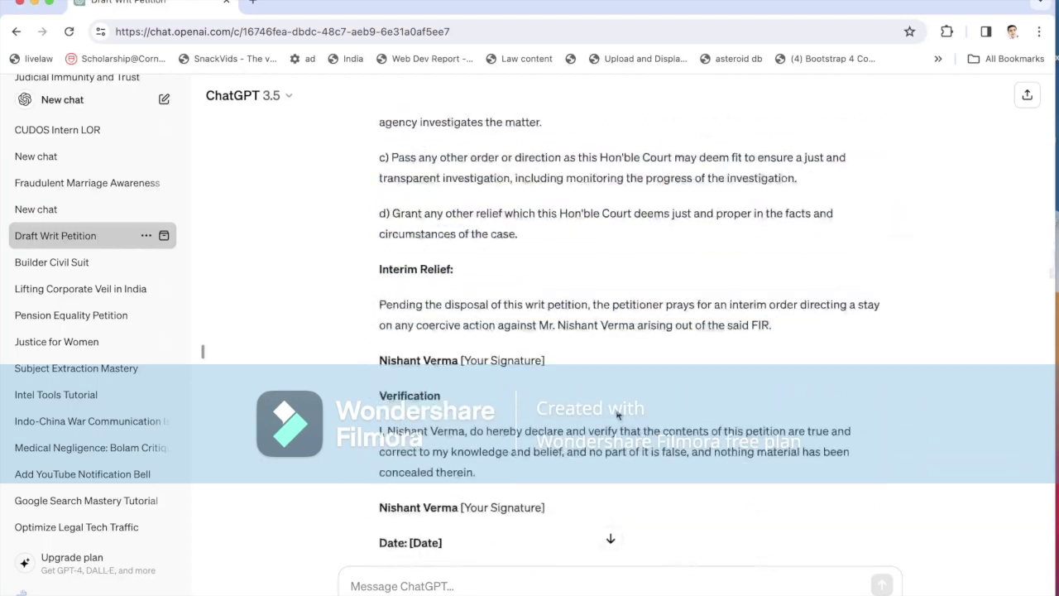
pyautogui.scroll(-2, 616, 413)
pyautogui.scroll(-2, 617, 413)
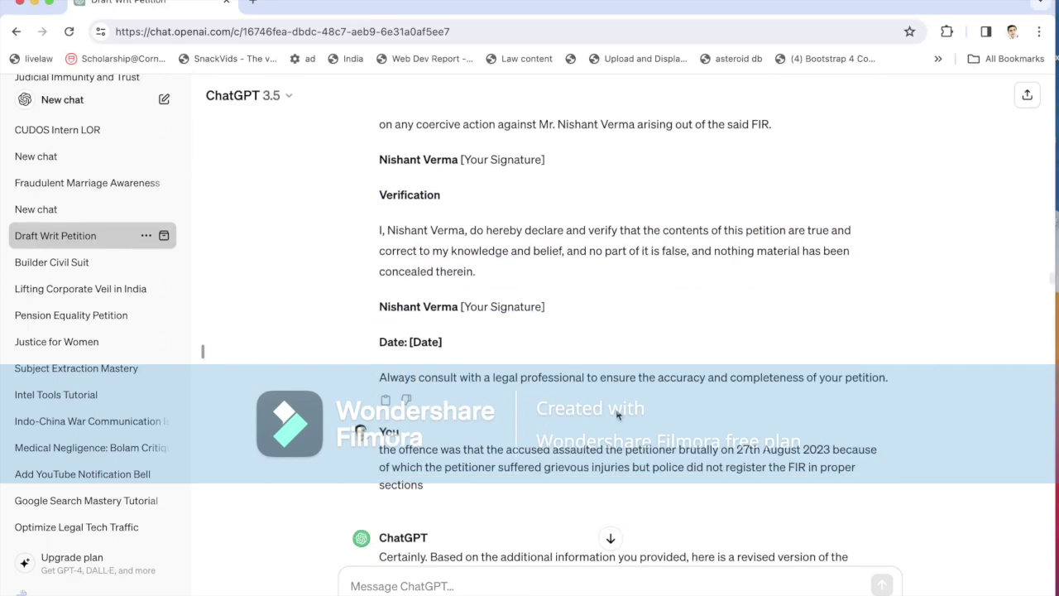
pyautogui.scroll(-1, 616, 414)
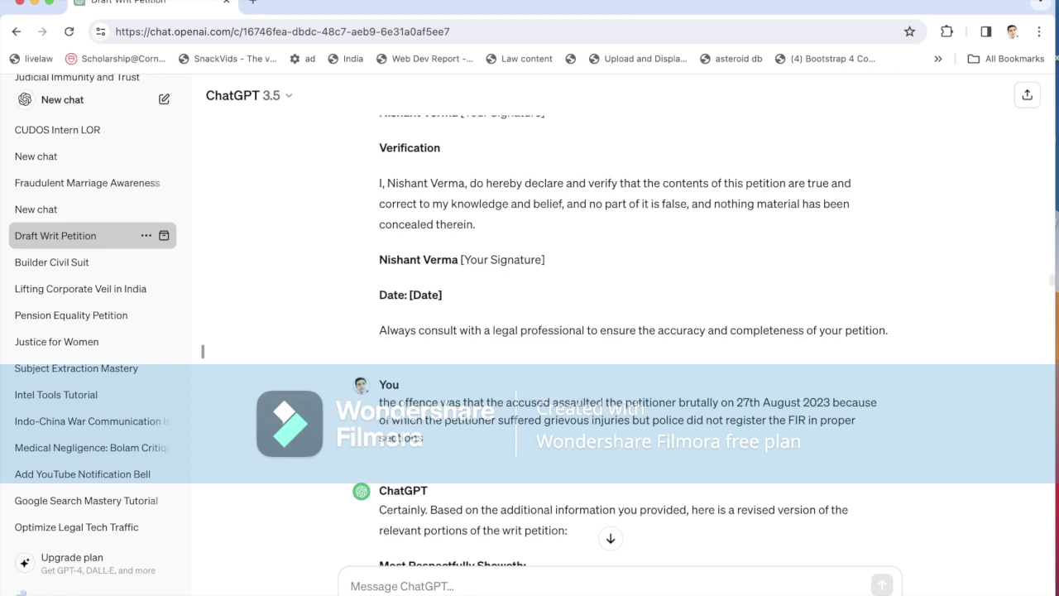
# Search Google for "easy hindi typing" in a new browser tab and open the Easy Hindi Typing site.
pyautogui.click(253, 3)
pyautogui.write('ea')
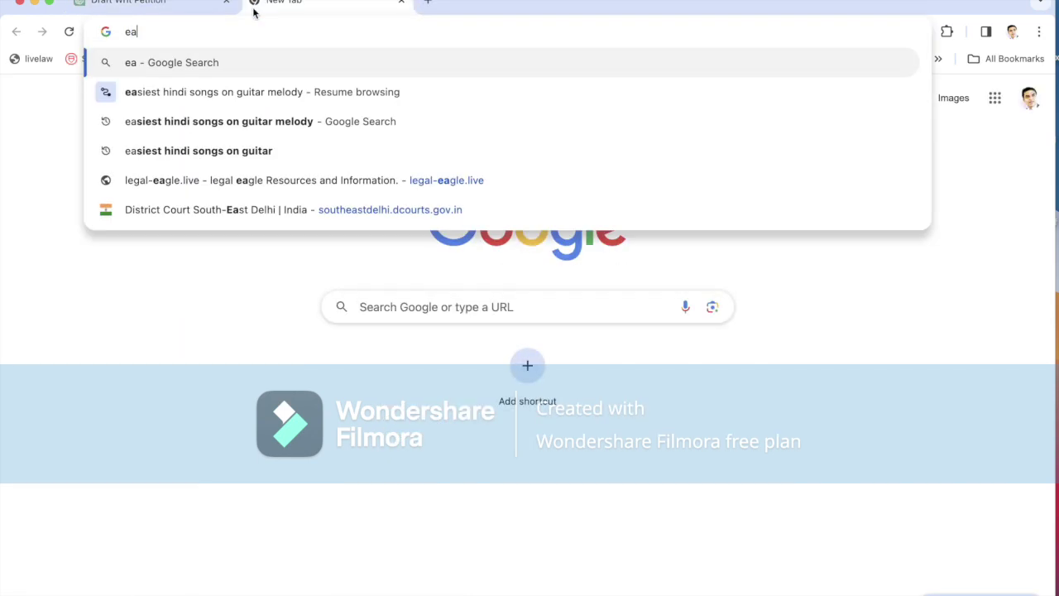
pyautogui.write('sy hin')
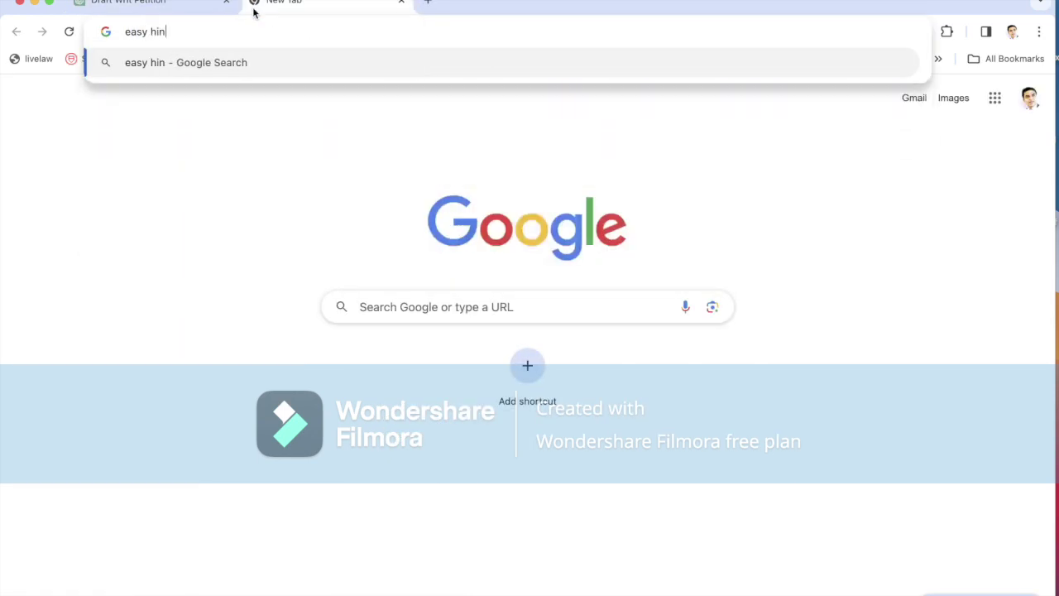
pyautogui.write('di typing')
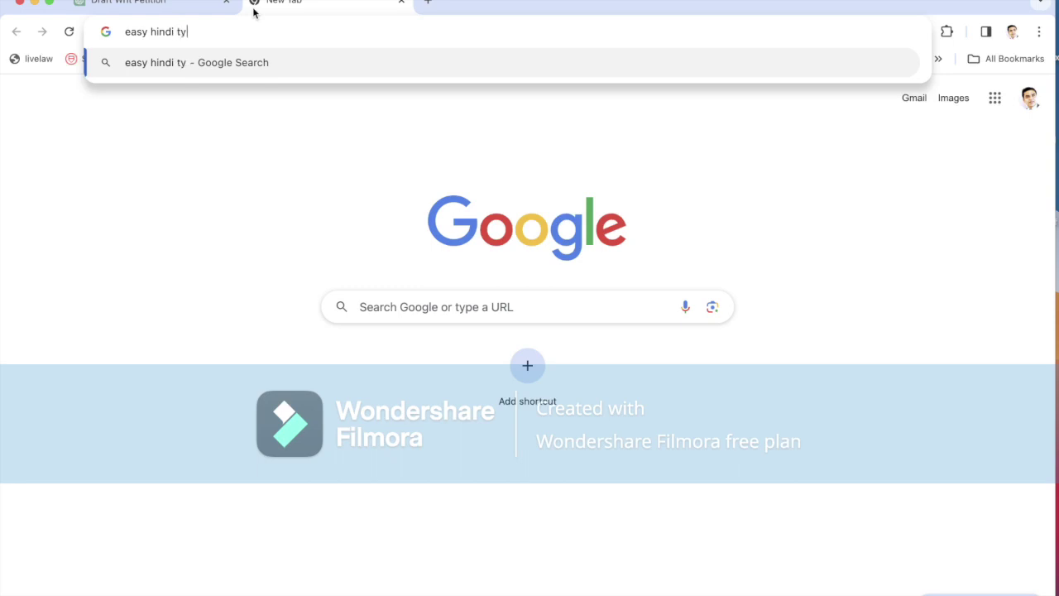
pyautogui.press('Return')
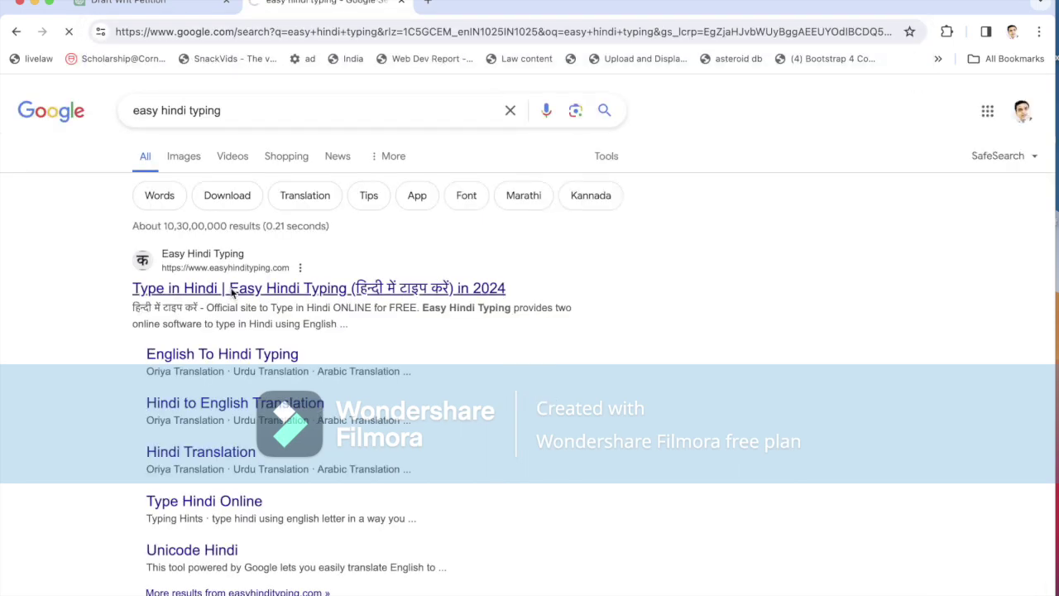
pyautogui.click(233, 291)
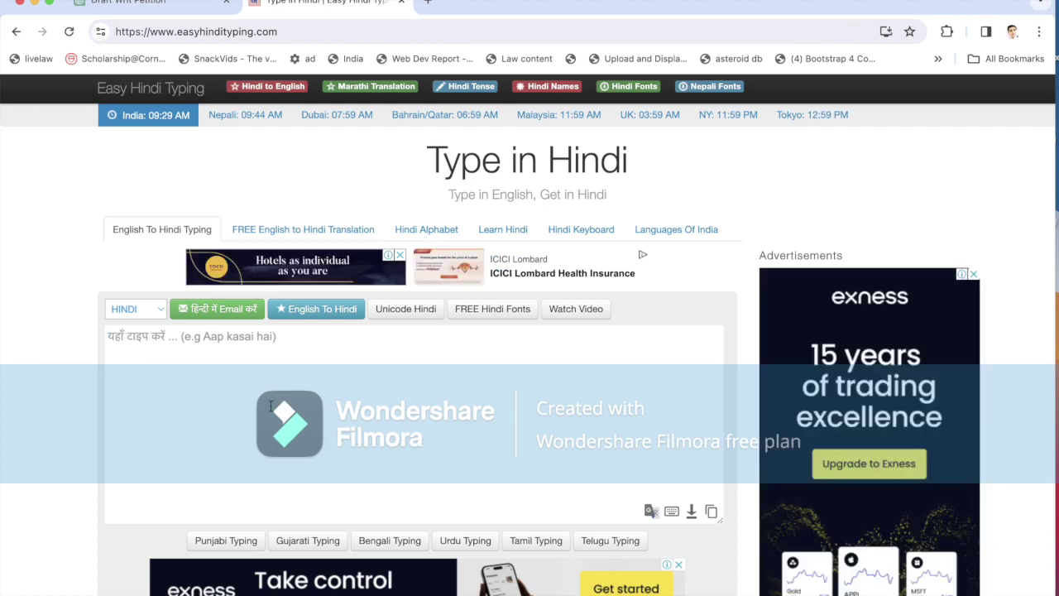
# Write the sentence "के मुझे हिंदी ट्रांसलेशन करनी है" in the Hindi typing box using English letters.
pyautogui.write('ke mujh')
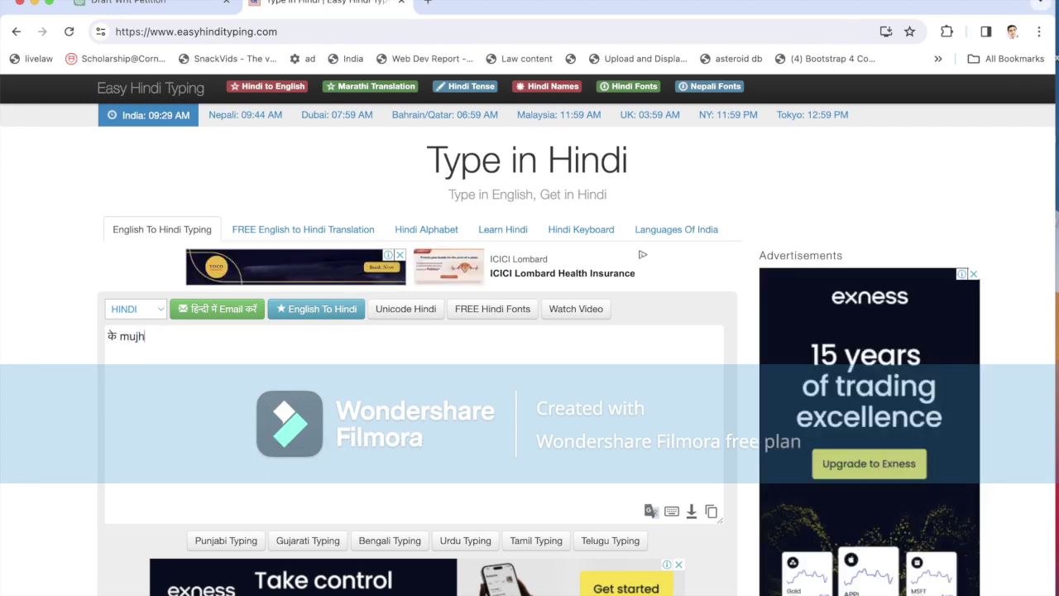
pyautogui.write('e hin')
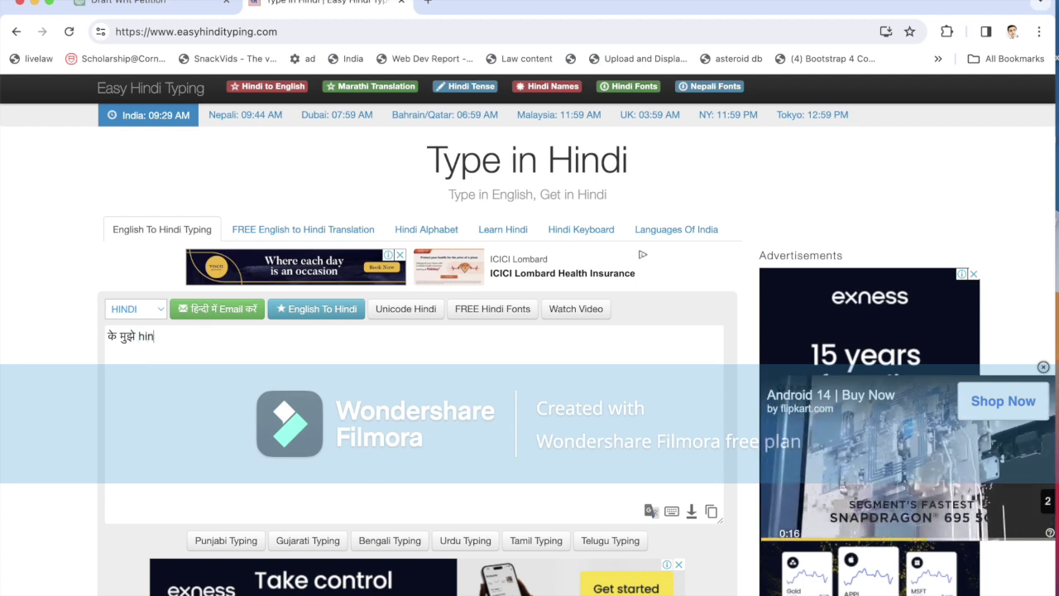
pyautogui.write('di translation ')
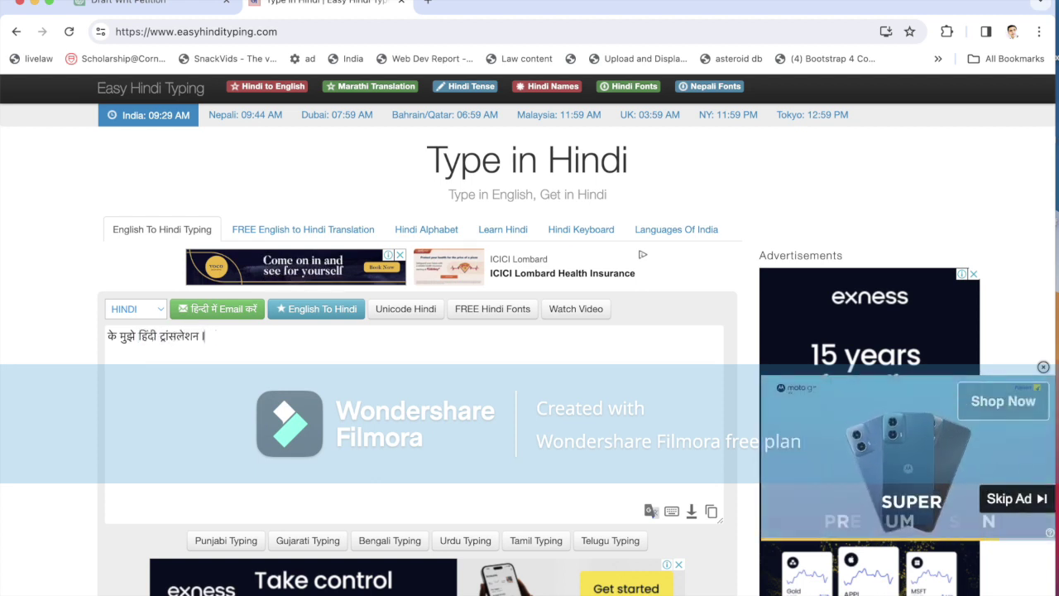
pyautogui.write('karni hai')
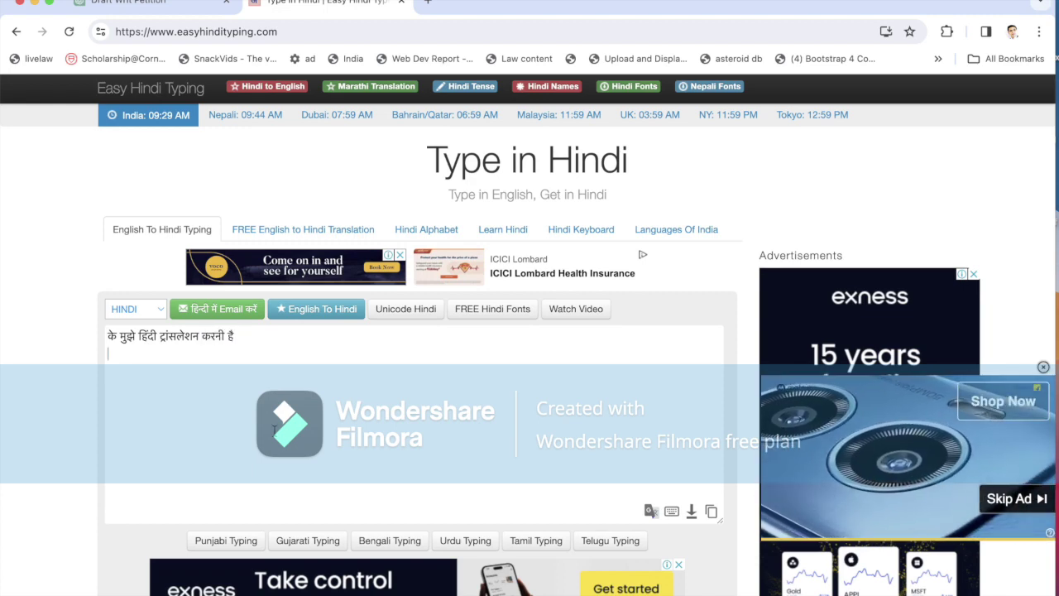
# Copy the whole Hindi sentence and return to the Draft Writ Petition chat in ChatGPT.
pyautogui.moveTo(237, 336); pyautogui.dragTo(135, 330)
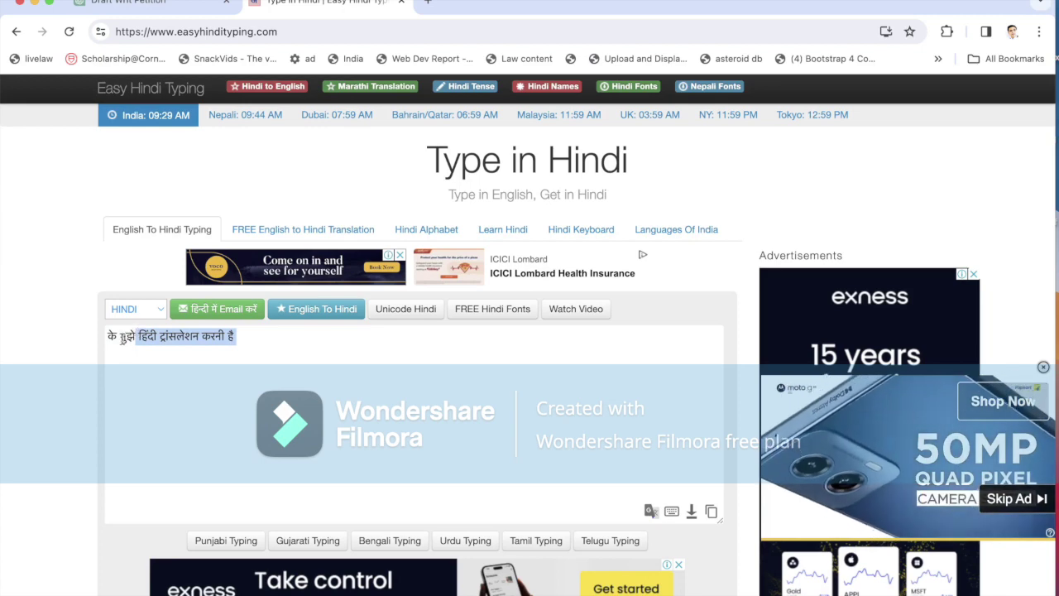
pyautogui.tripleClick(215, 336)
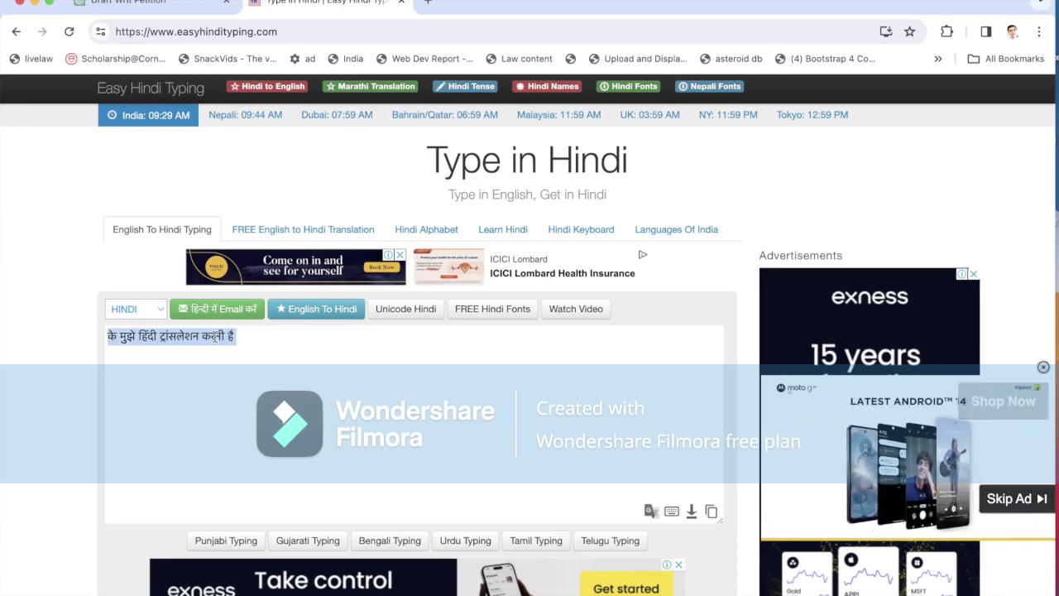
pyautogui.rightClick(216, 336)
pyautogui.click(252, 355)
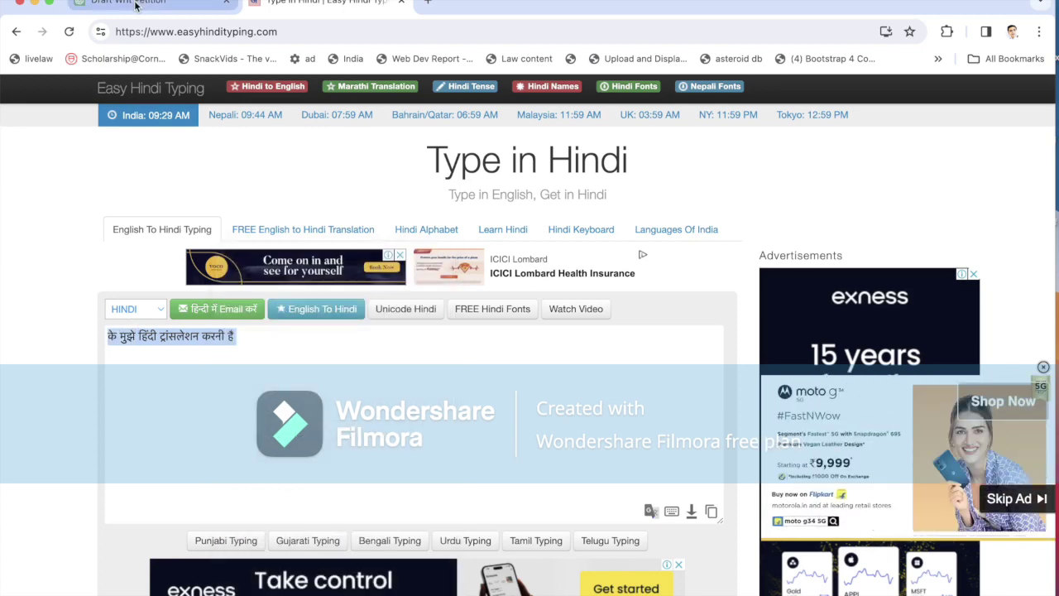
pyautogui.click(132, 4)
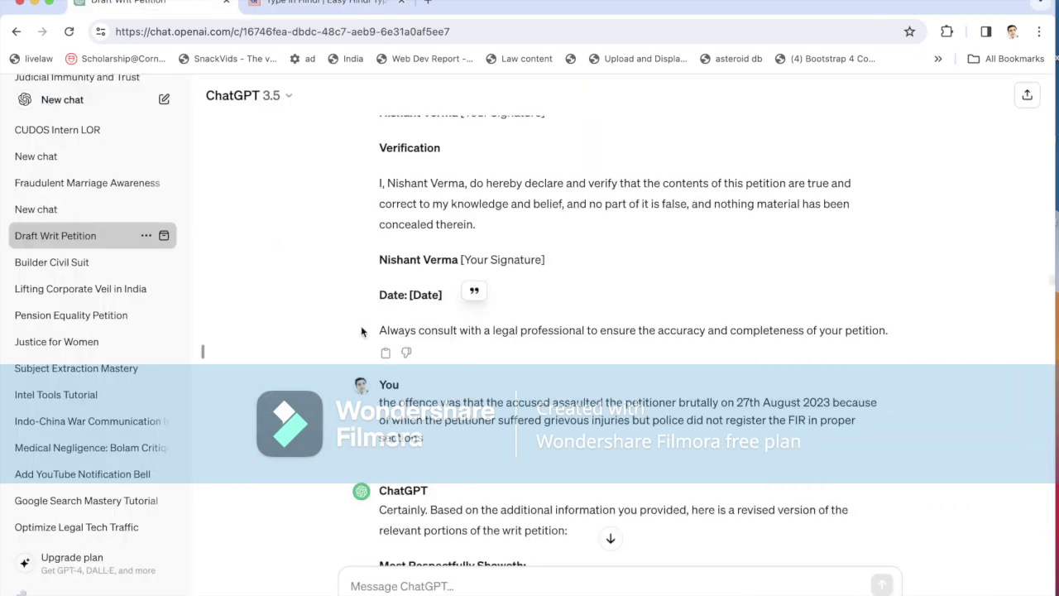
# In a new chat, send the prompt "Please help me translate hindi to english" followed by the copied Hindi sentence in quotation marks.
pyautogui.click(79, 107)
pyautogui.write('Pleas')
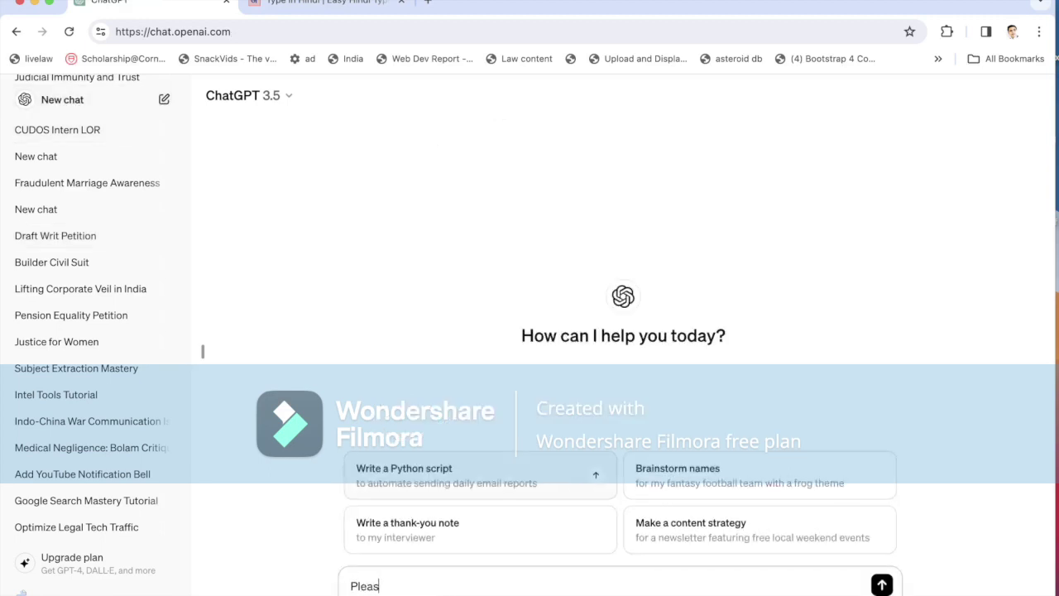
pyautogui.write('e help me translate ')
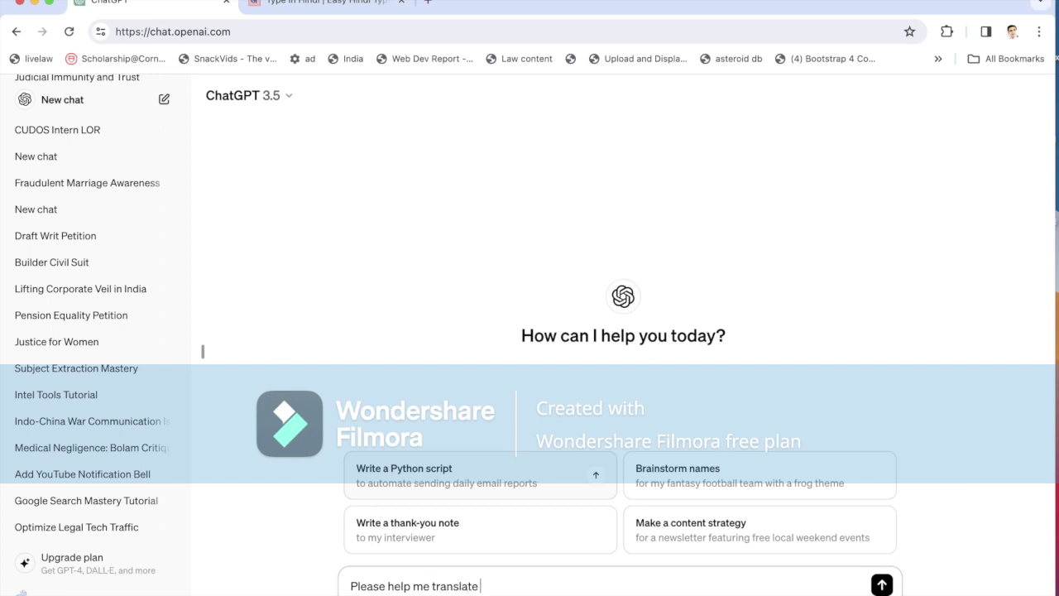
pyautogui.write('hindi to english “')
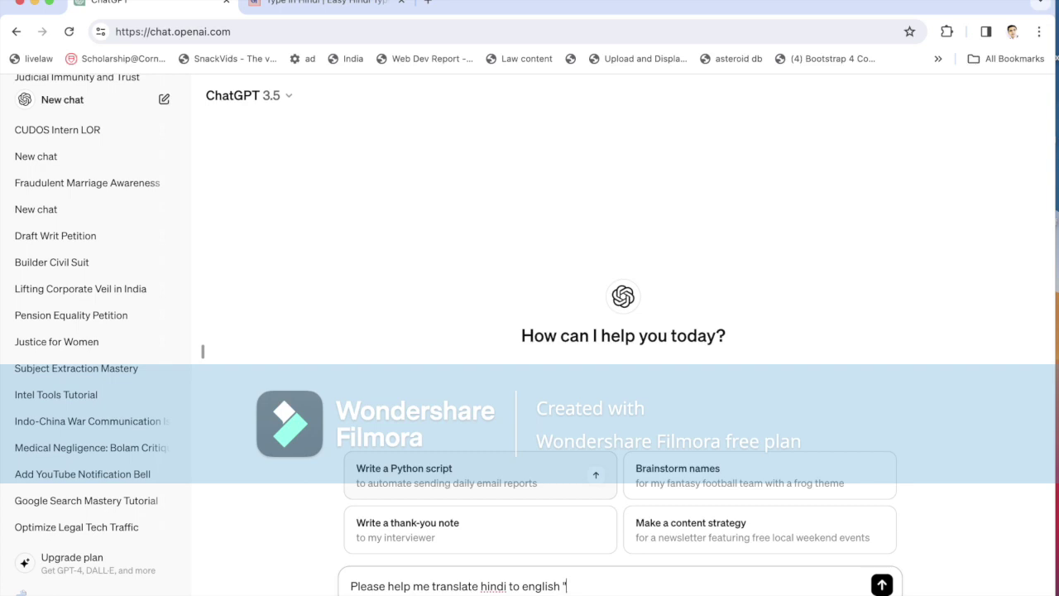
pyautogui.press('super+v')
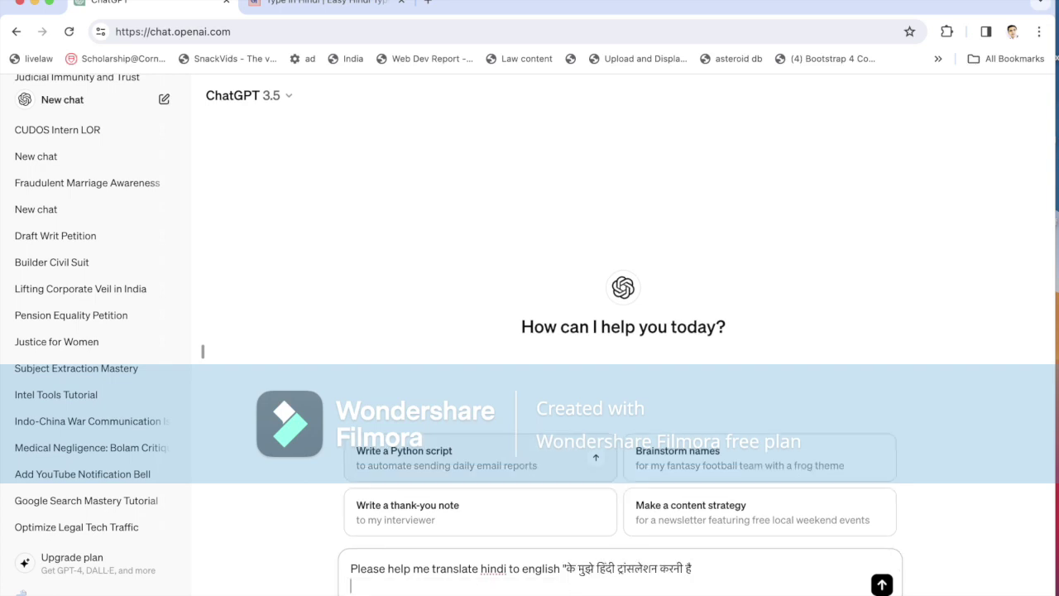
pyautogui.press('BackSpace')
pyautogui.write('"')
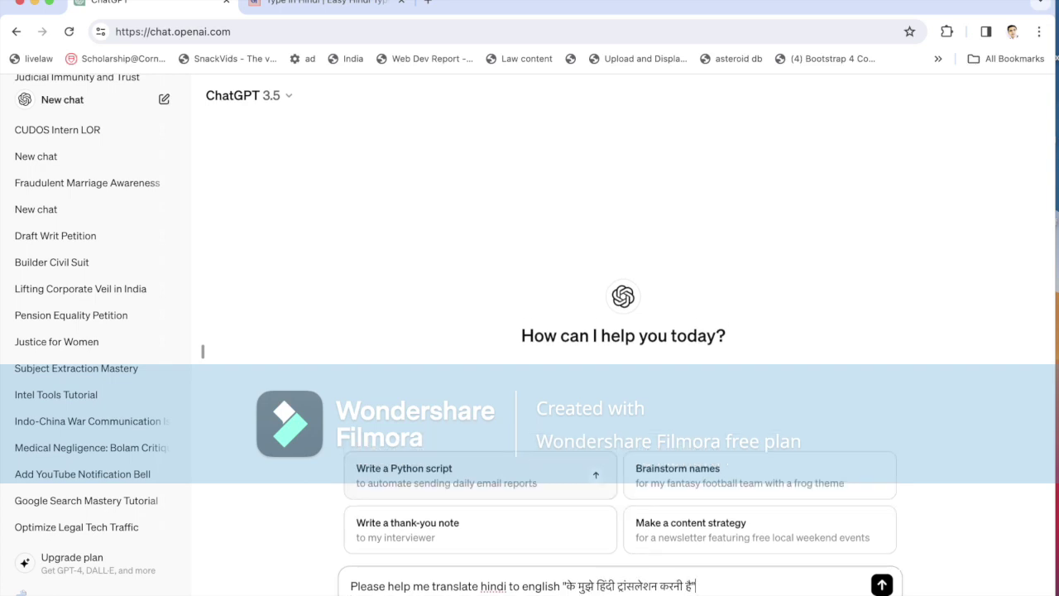
pyautogui.press('Return')
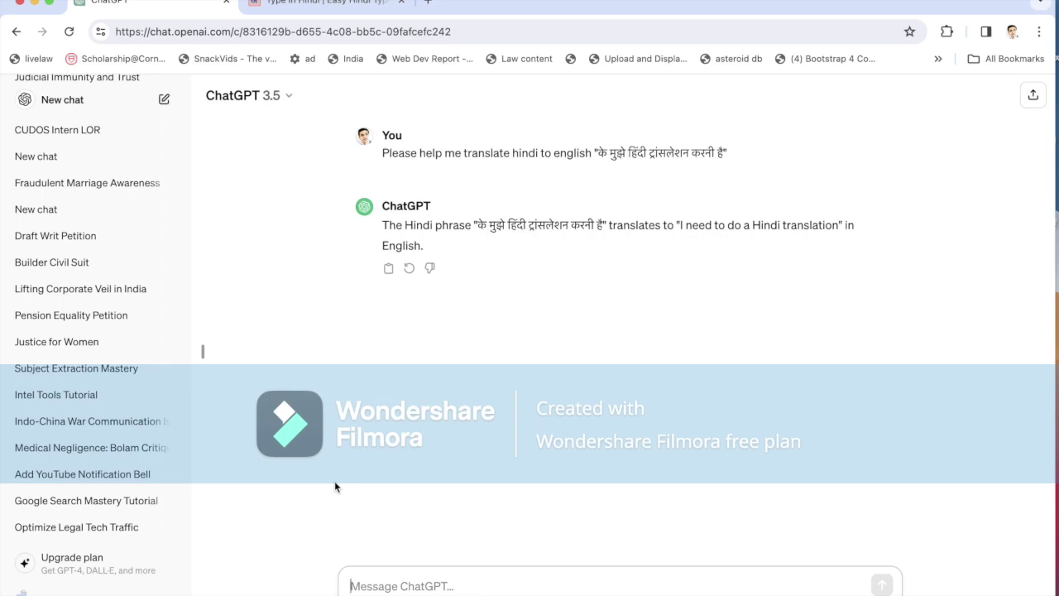
# Open the past chat "मामले की संक्षेप तथ्य" and find the prompt asking to translate the matrimonial case facts from Hindi to English.
pyautogui.scroll(-10, 72, 429)
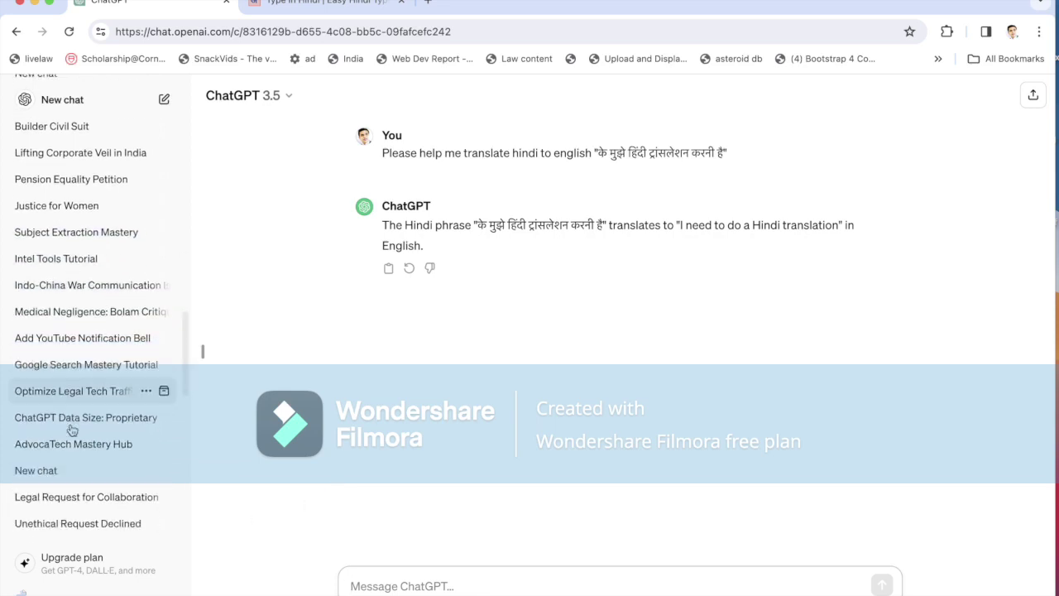
pyautogui.scroll(-5, 72, 430)
pyautogui.click(52, 275)
pyautogui.scroll(5, 477, 312)
pyautogui.scroll(3, 477, 312)
pyautogui.scroll(-7, 476, 311)
pyautogui.scroll(2, 476, 307)
pyautogui.scroll(2, 475, 307)
pyautogui.scroll(-1, 475, 308)
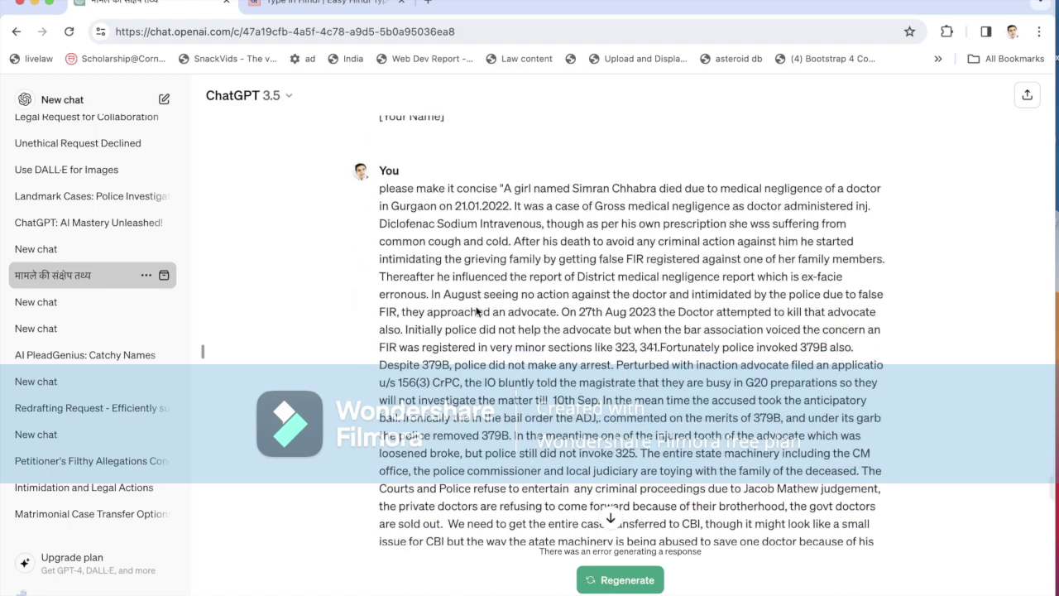
pyautogui.scroll(-1, 476, 306)
pyautogui.scroll(-10, 475, 306)
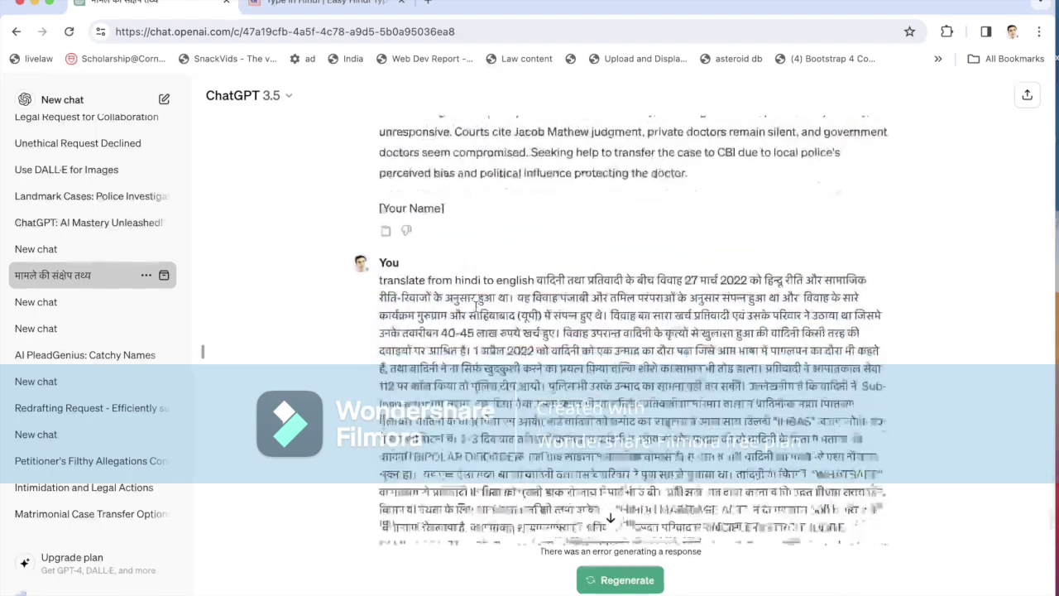
pyautogui.scroll(-1, 477, 312)
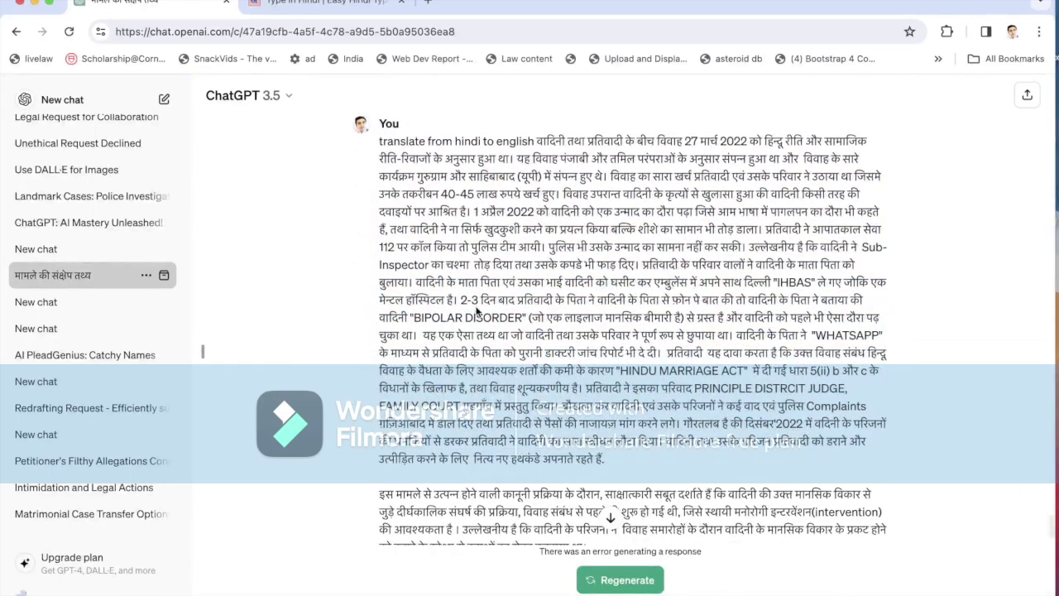
# Review the earlier prompt requesting a very concise client case brief on the medical negligence death, and dismiss the notification covering the page.
pyautogui.scroll(8, 476, 310)
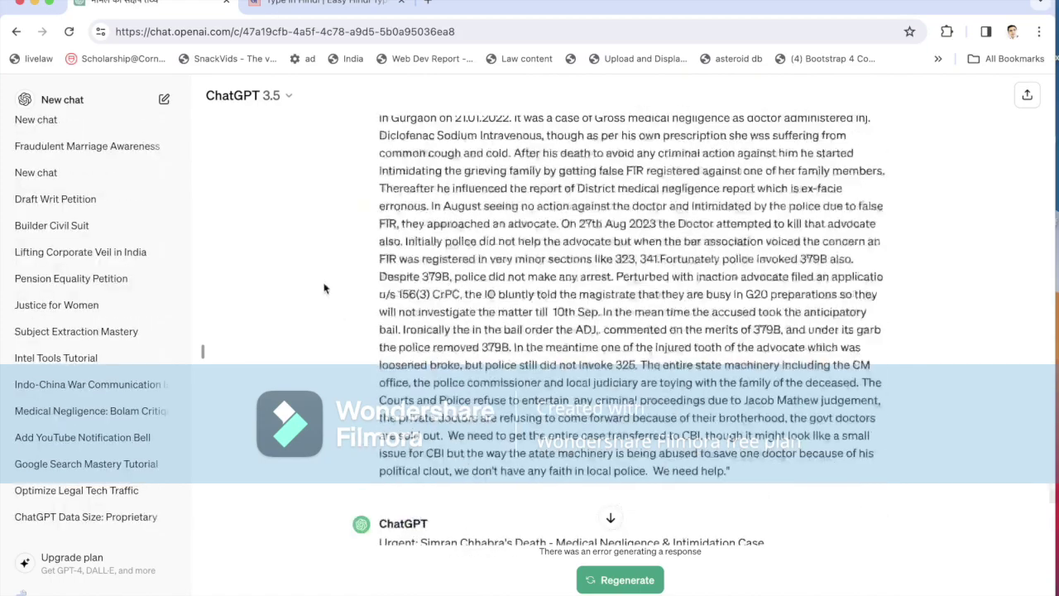
pyautogui.scroll(-10, 464, 207)
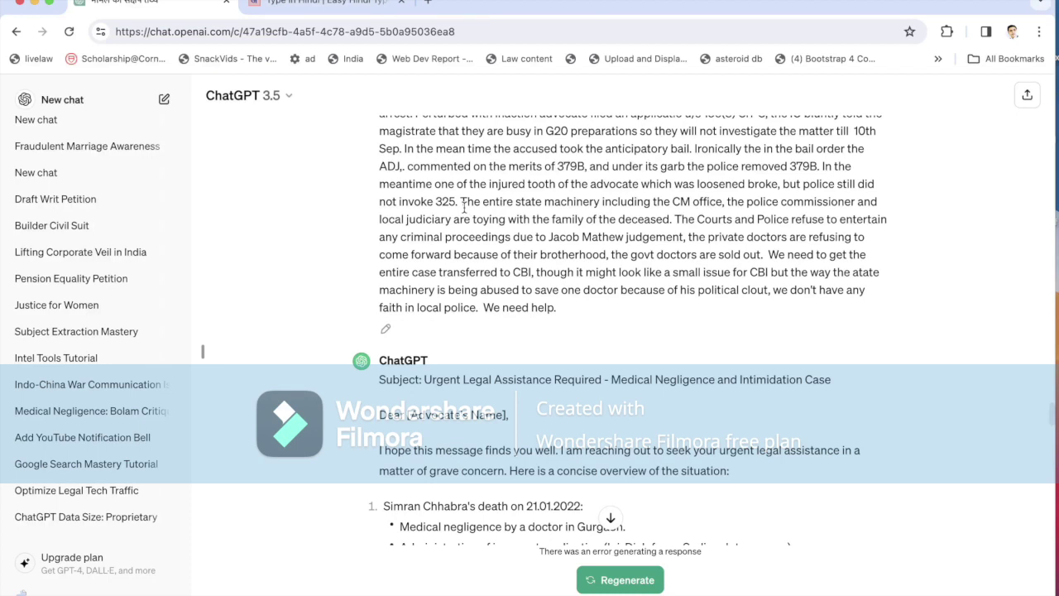
pyautogui.scroll(5, 464, 206)
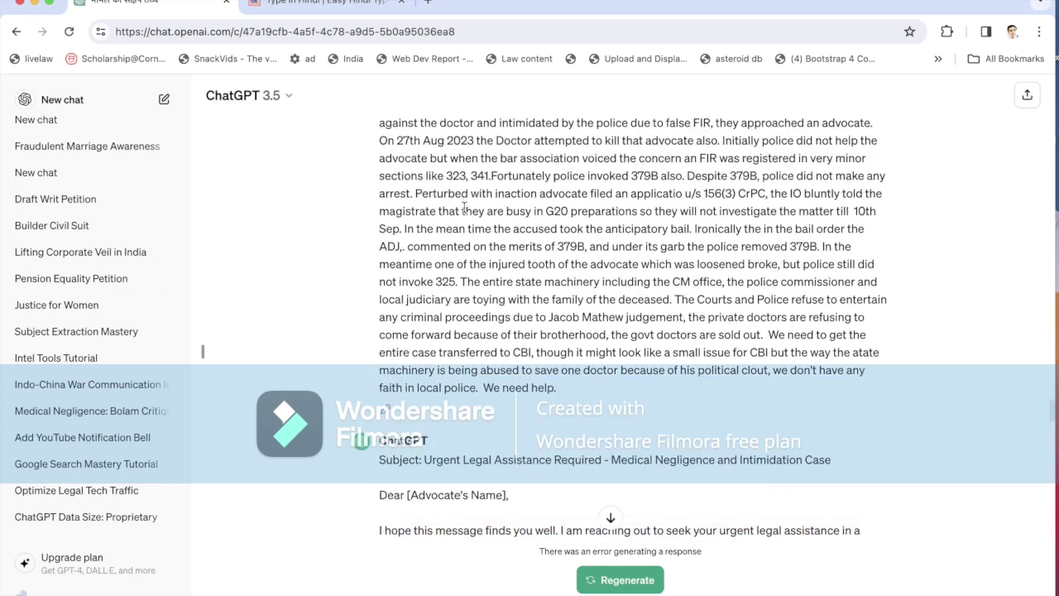
pyautogui.scroll(-1, 464, 207)
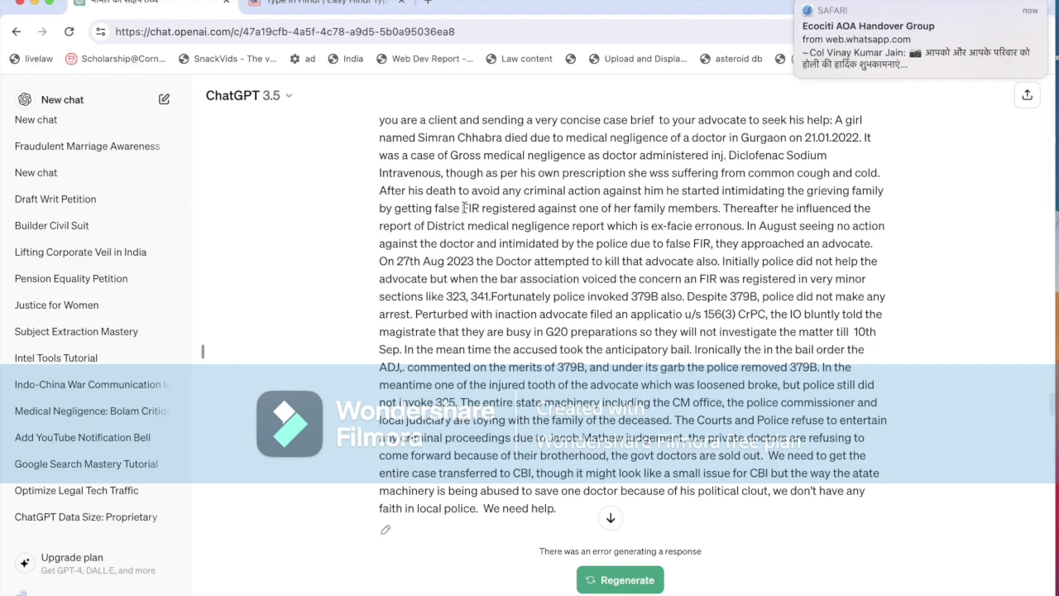
pyautogui.click(797, 5)
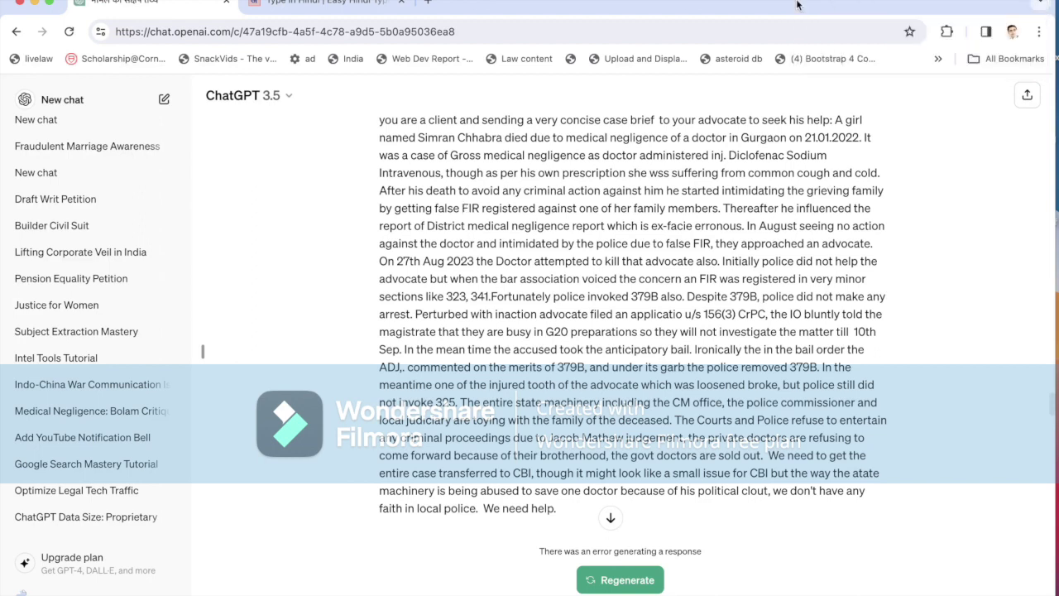